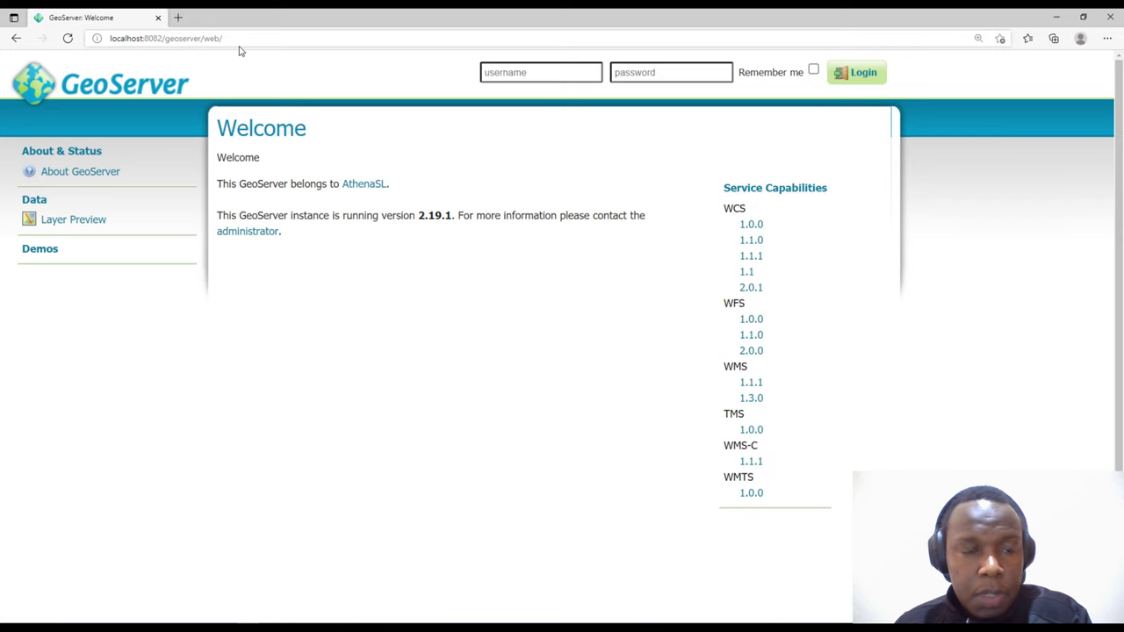
Log in to GeoServer as the administrator and dismiss the browser's save-password prompt
{"action": "left_click", "coordinate": [509, 70]}
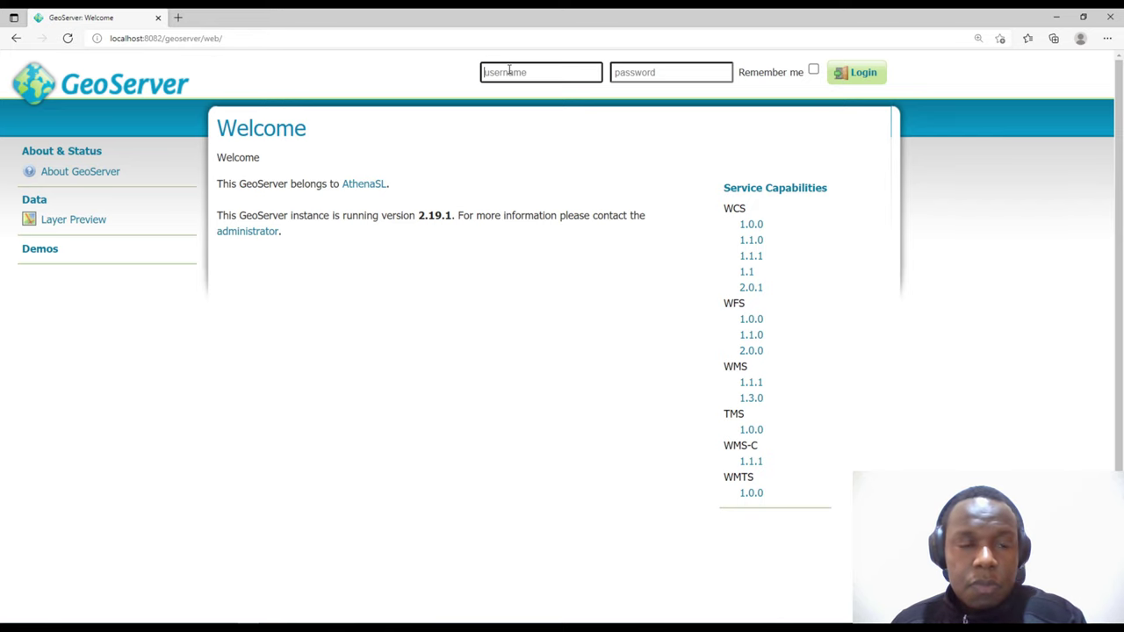
{"action": "type", "text": "admi"}
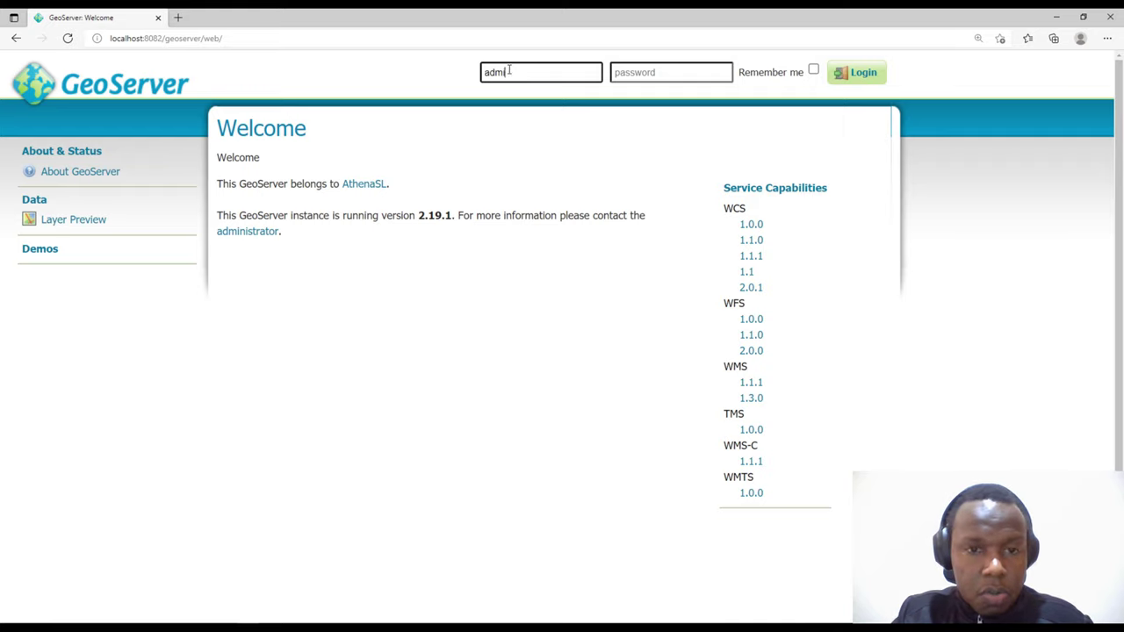
{"action": "type", "text": "n"}
{"action": "key", "text": "Tab"}
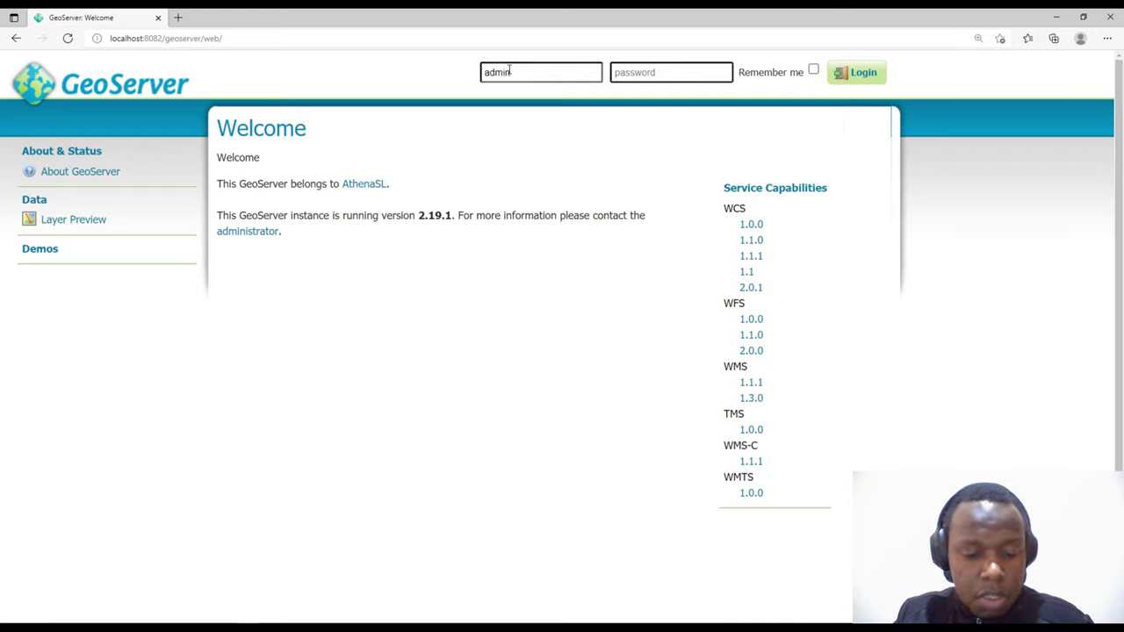
{"action": "type", "text": "geo"}
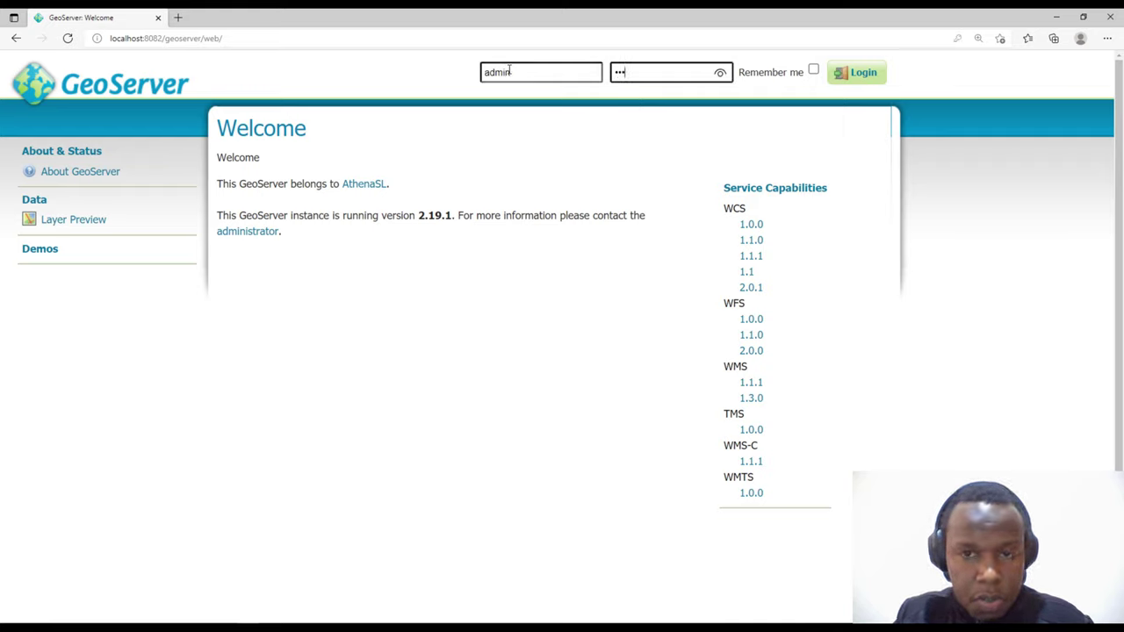
{"action": "key", "text": "BackSpace"}
{"action": "key", "text": "BackSpace"}
{"action": "key", "text": "BackSpace"}
{"action": "type", "text": "geo"}
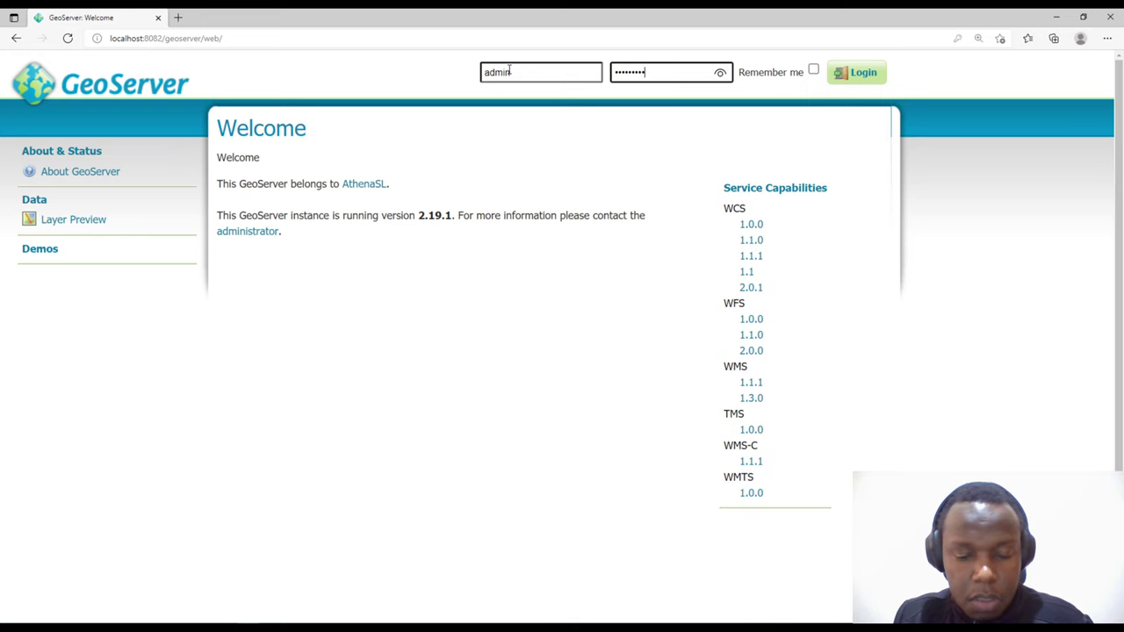
{"action": "key", "text": "Return"}
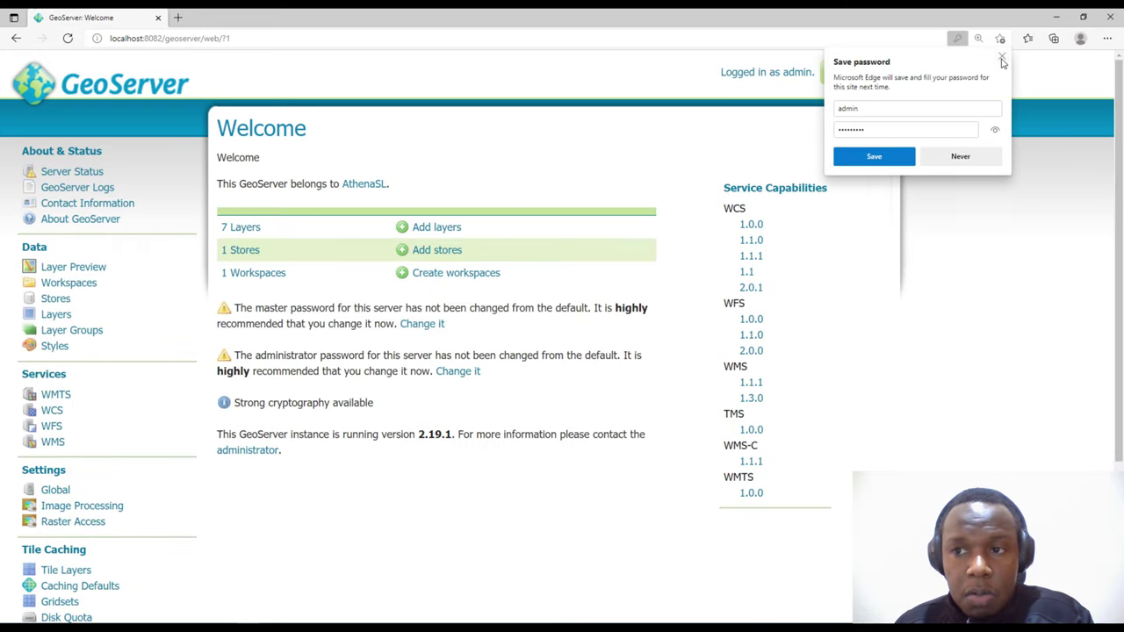
{"action": "left_click", "coordinate": [1001, 58]}
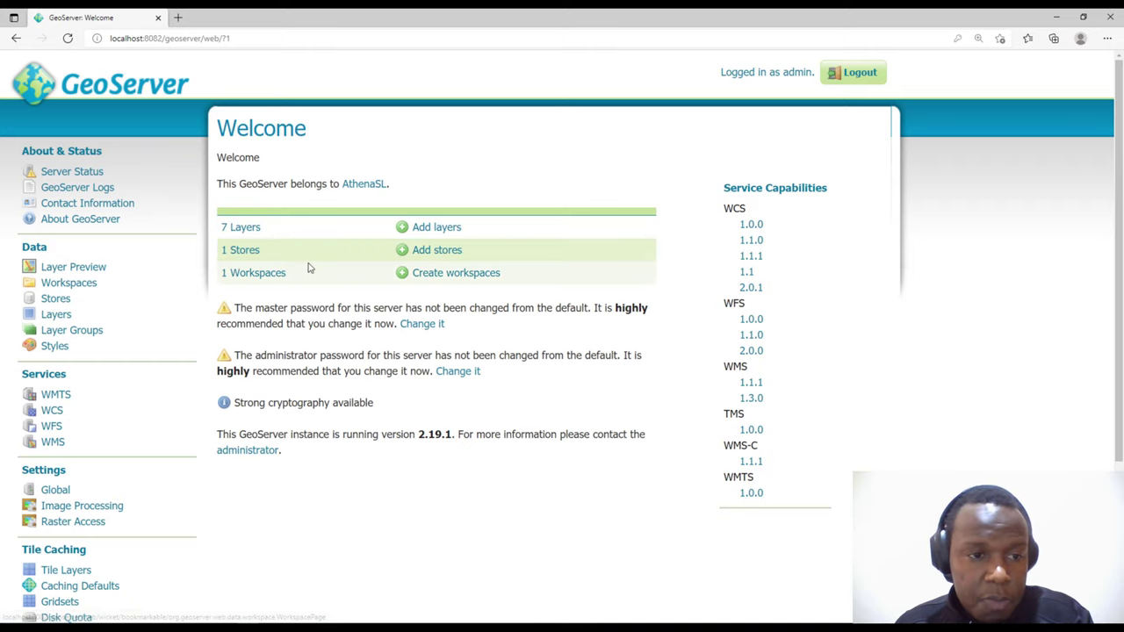
Go through Workspaces to the Stores page listing the athenaSL shapefile store
{"action": "left_click", "coordinate": [75, 290]}
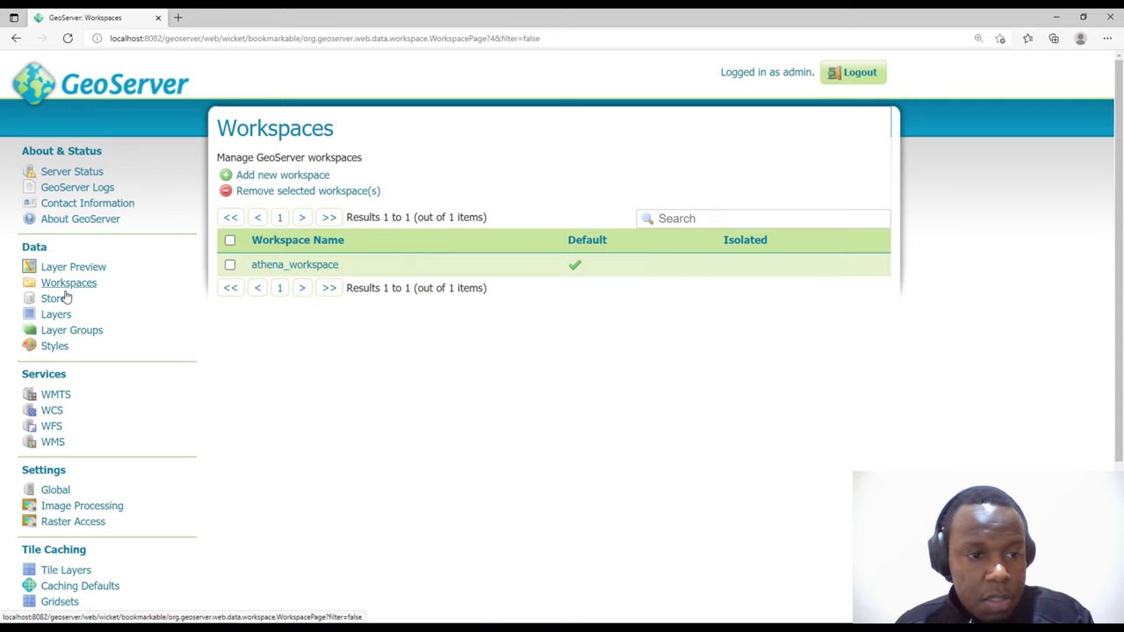
{"action": "left_click", "coordinate": [60, 299]}
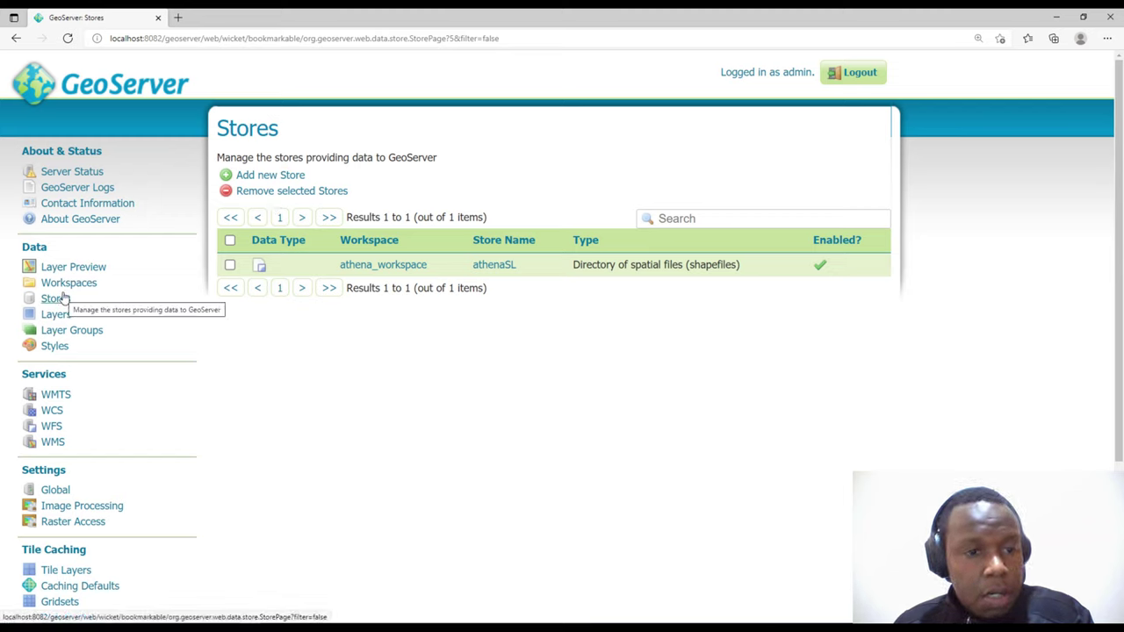
Start a new data store and scroll down to the Raster Data Sources section
{"action": "left_click", "coordinate": [260, 177]}
{"action": "left_click_drag", "start_coordinate": [216, 189], "coordinate": [274, 188]}
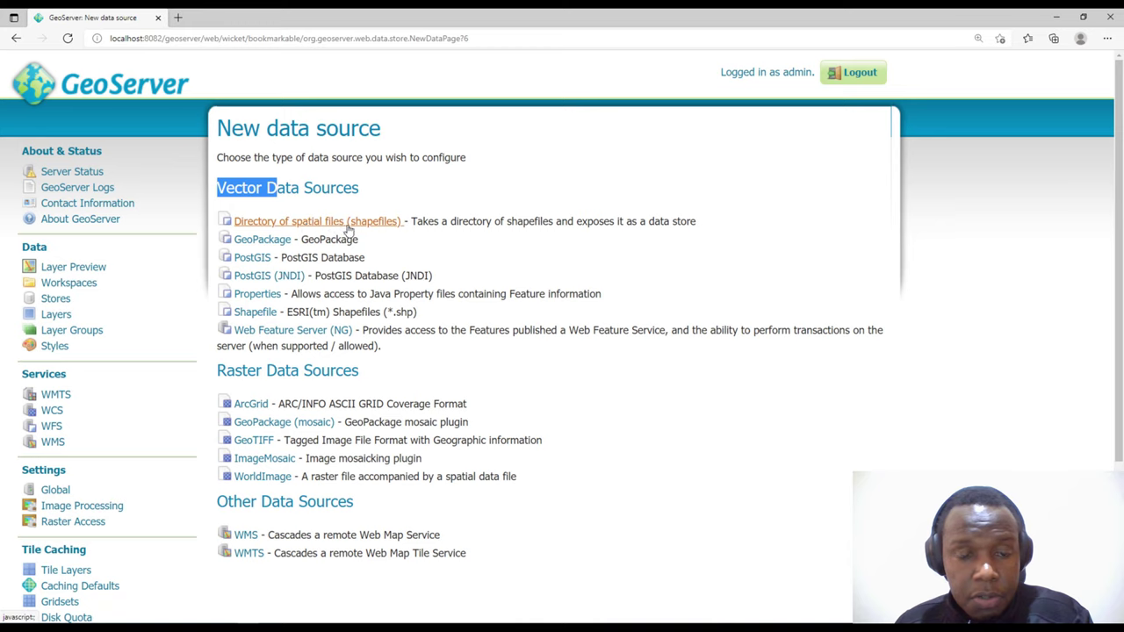
{"action": "scroll", "coordinate": [518, 342], "scroll_direction": "down", "scroll_amount": 2}
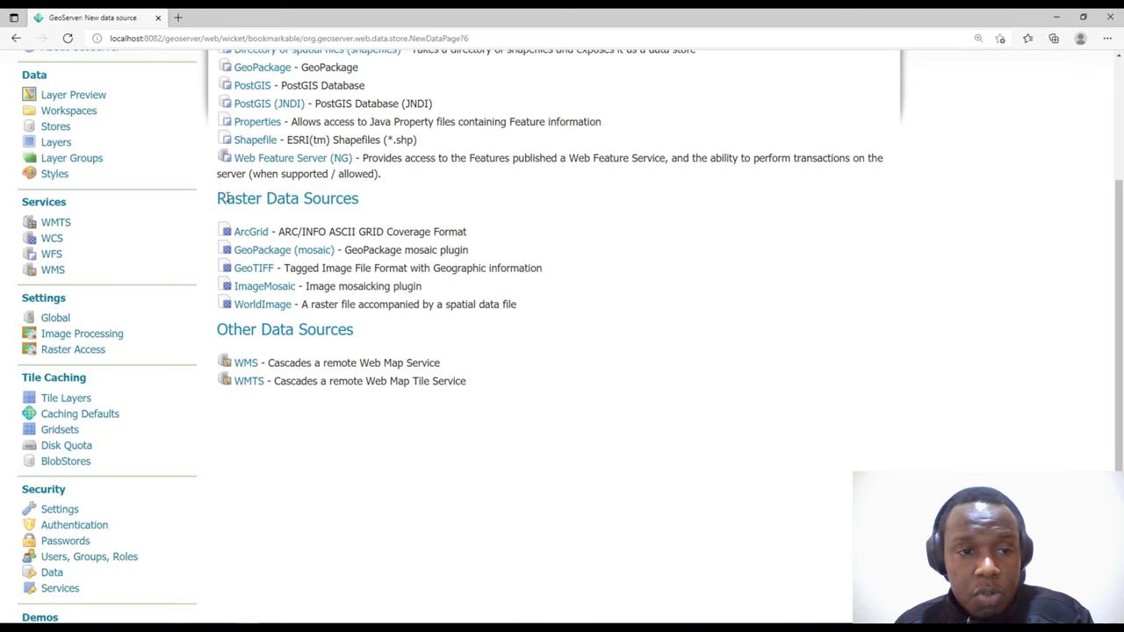
{"action": "left_click_drag", "start_coordinate": [218, 200], "coordinate": [364, 227]}
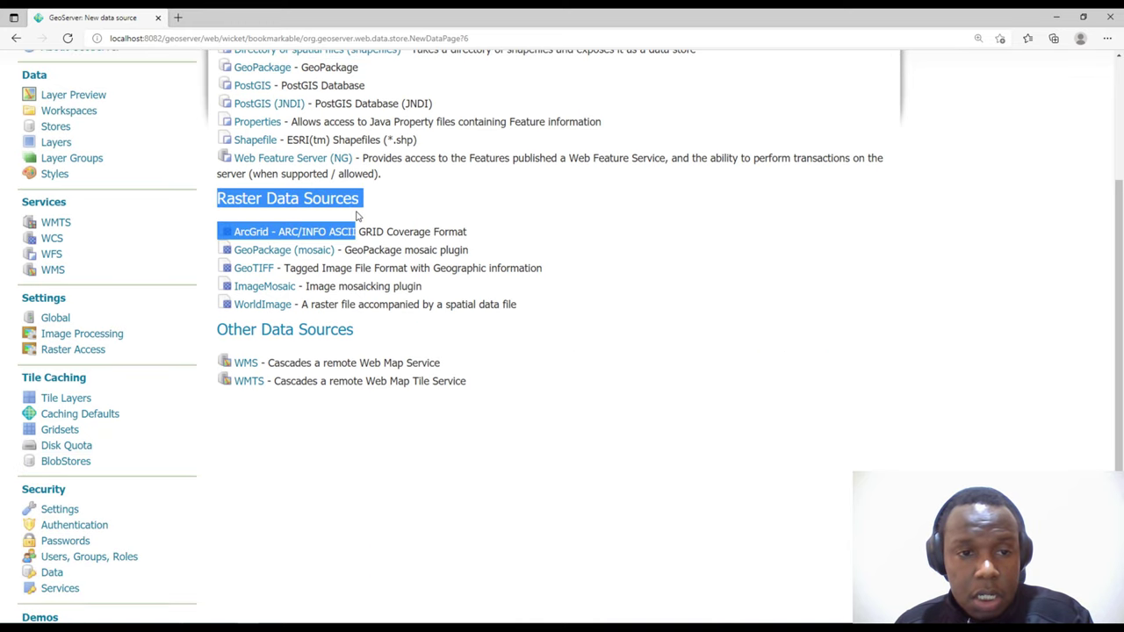
{"action": "left_click", "coordinate": [384, 195]}
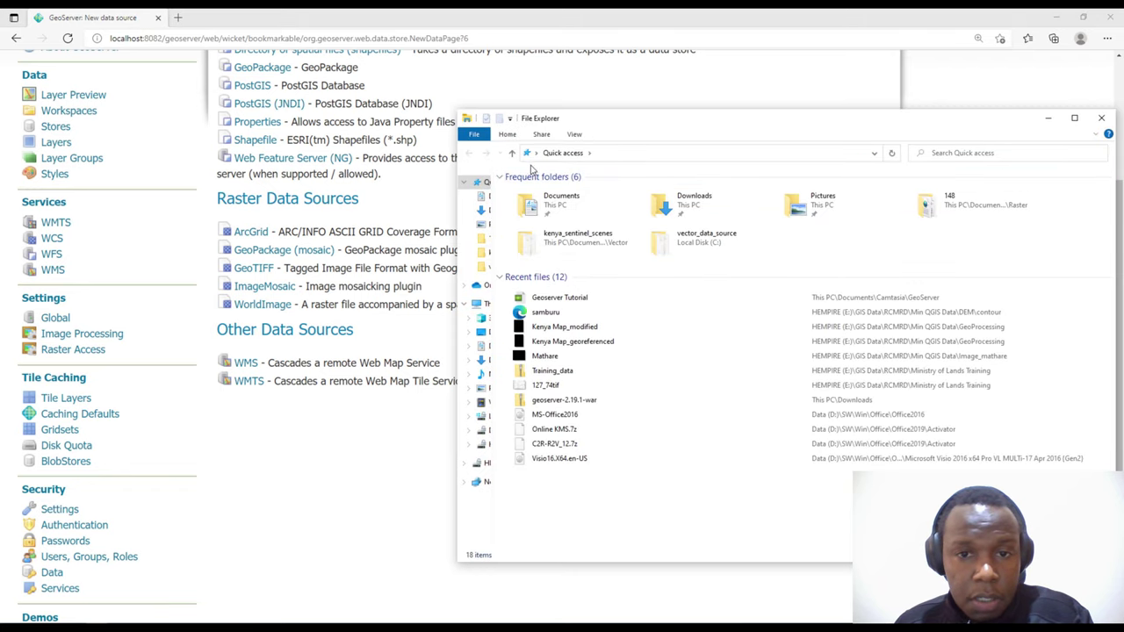
{"action": "left_click", "coordinate": [536, 152]}
{"action": "left_click", "coordinate": [554, 211]}
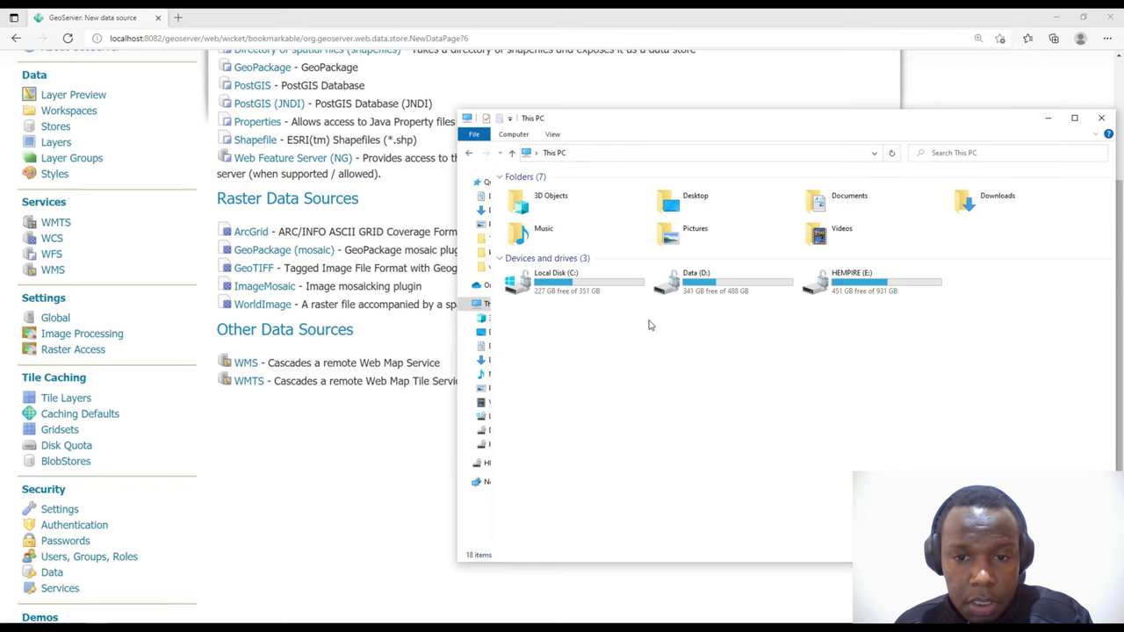
{"action": "double_click", "coordinate": [540, 281]}
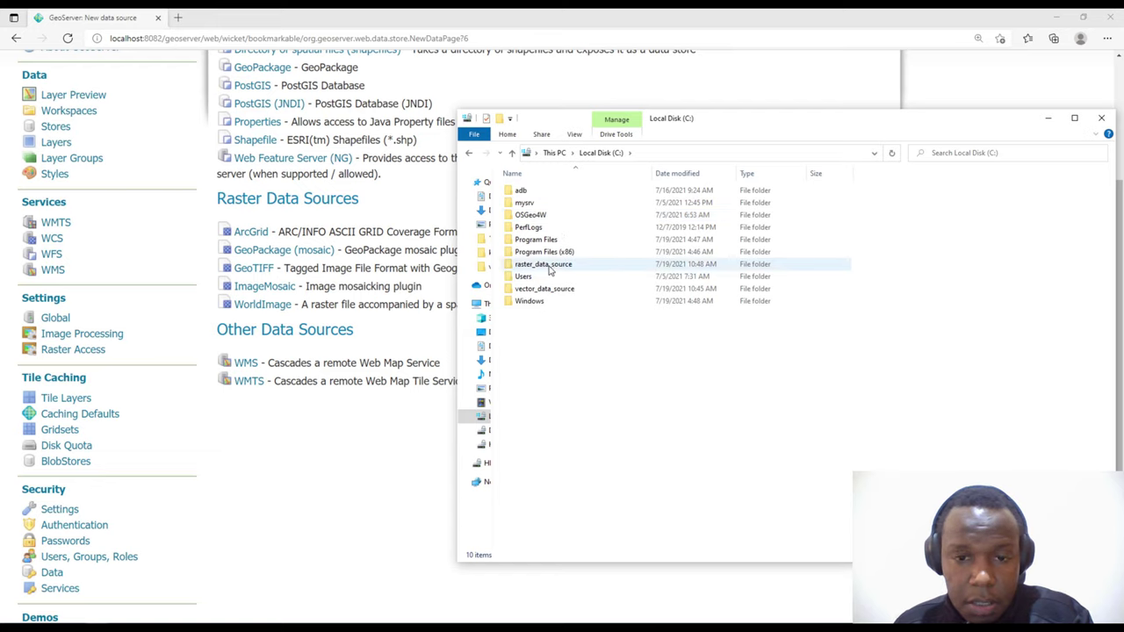
{"action": "double_click", "coordinate": [543, 265]}
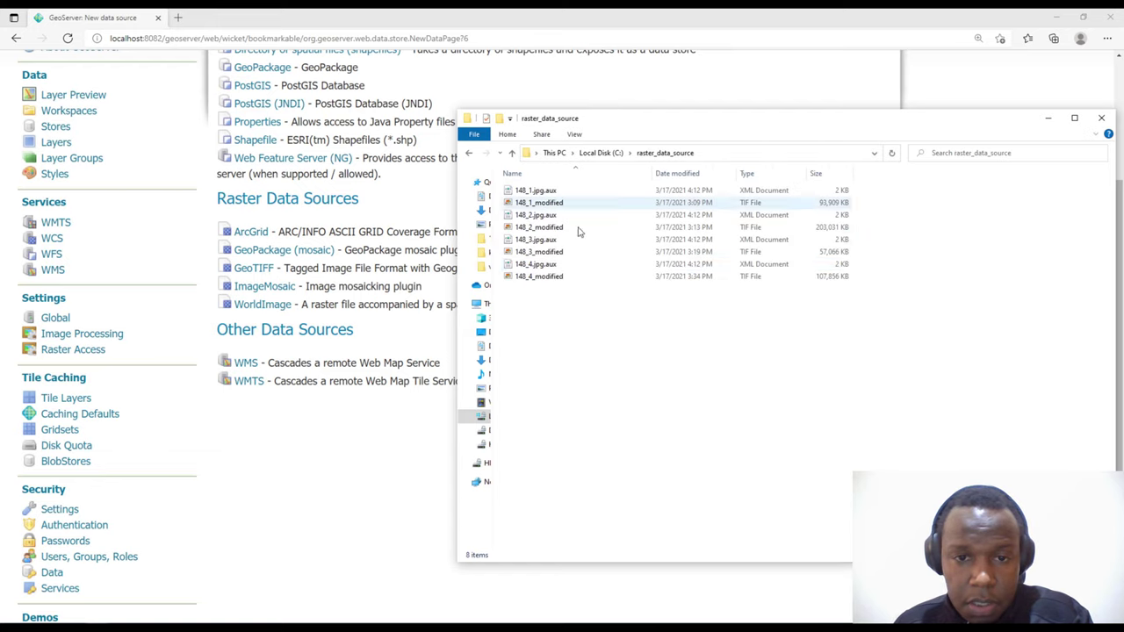
{"action": "left_click", "coordinate": [1101, 121]}
{"action": "scroll", "coordinate": [511, 339], "scroll_direction": "up", "scroll_amount": 1}
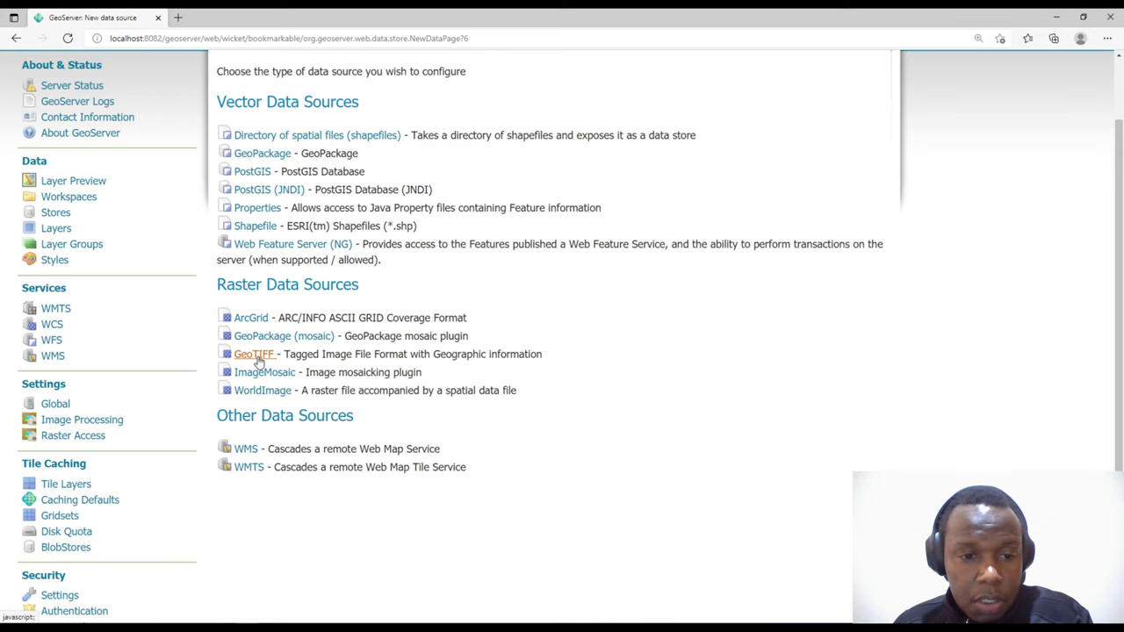
{"action": "left_click", "coordinate": [176, 617]}
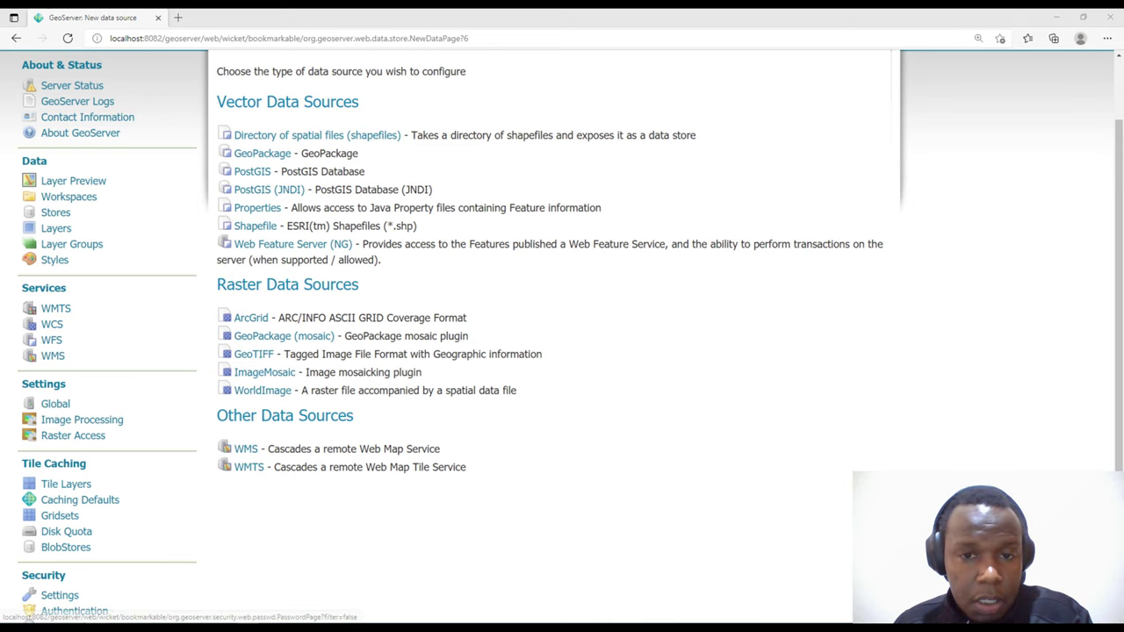
Browse File Explorer to the C:\raster_data_source folder
{"action": "left_click", "coordinate": [536, 154]}
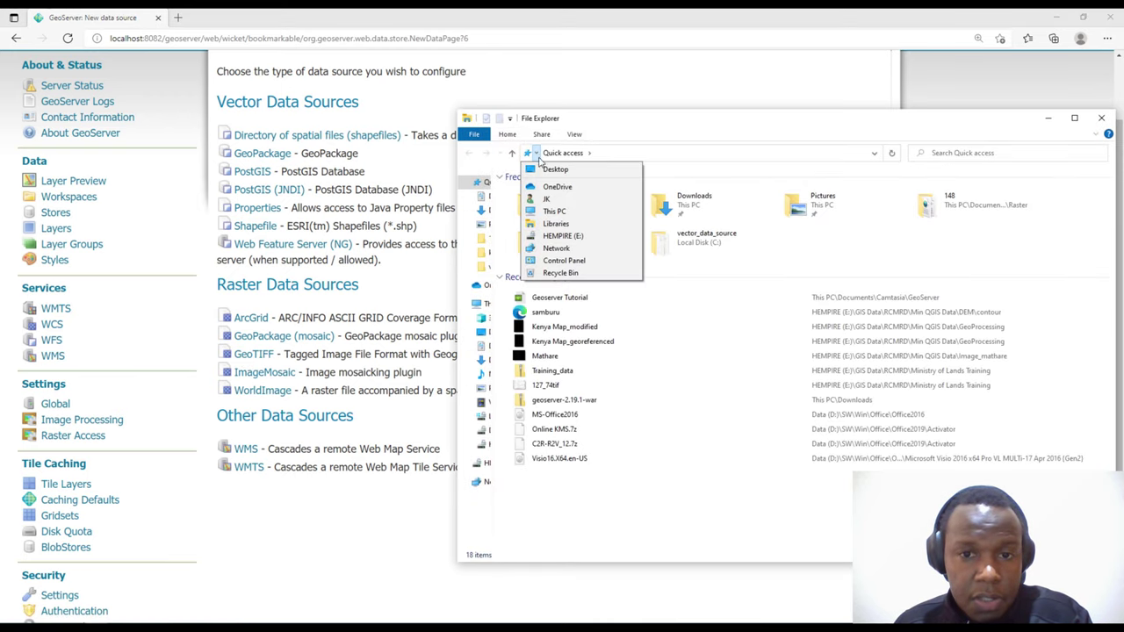
{"action": "left_click", "coordinate": [577, 229]}
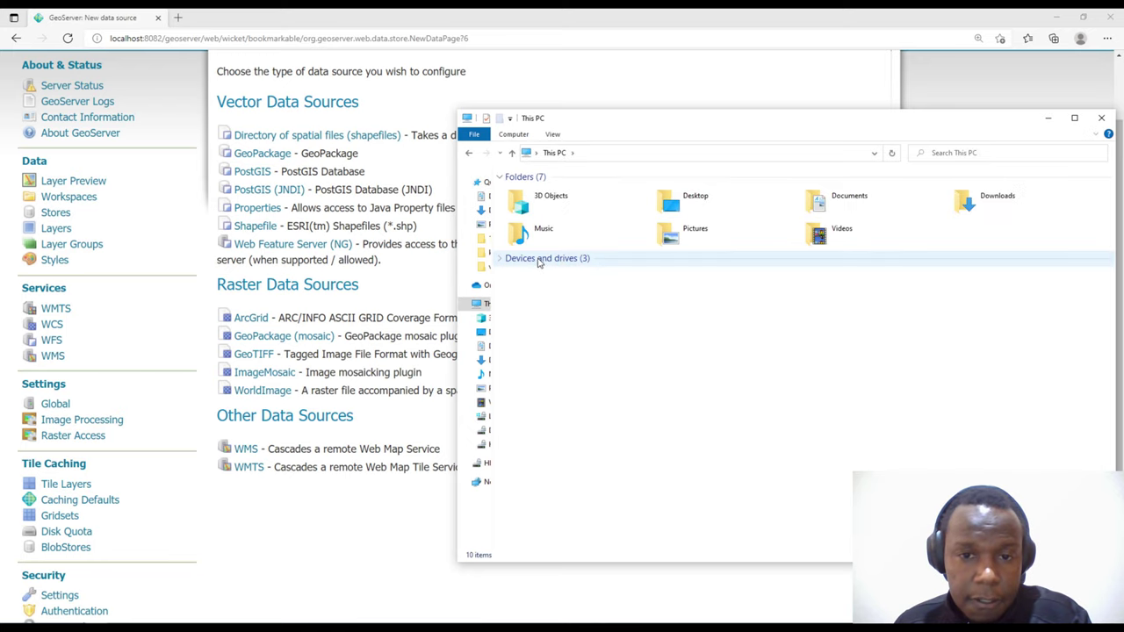
{"action": "double_click", "coordinate": [542, 277]}
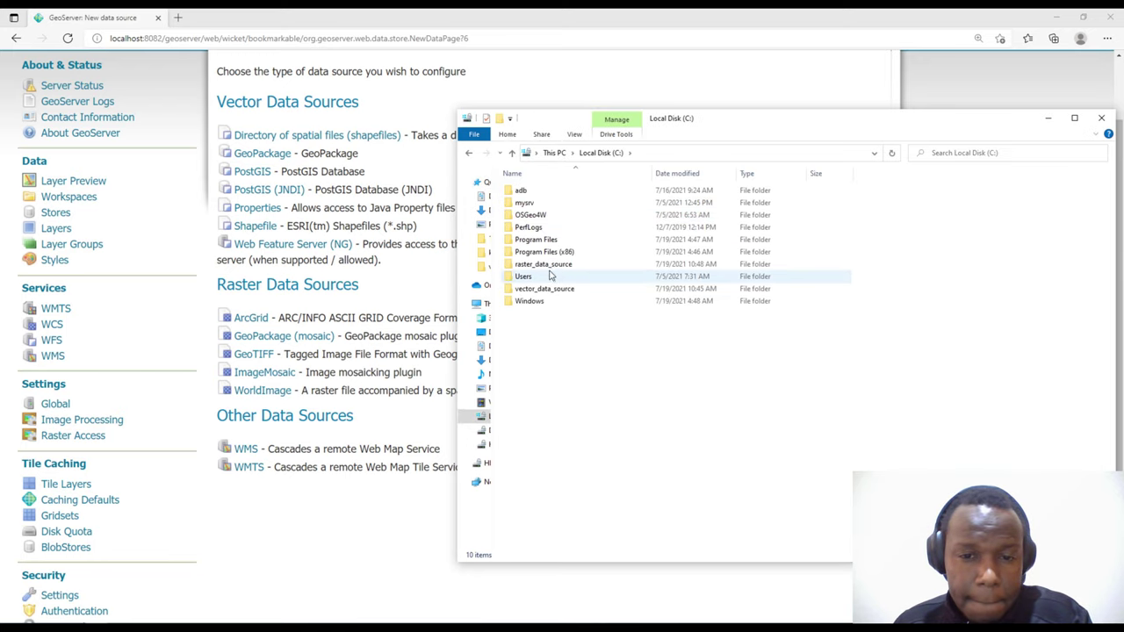
{"action": "left_click", "coordinate": [551, 266]}
{"action": "double_click", "coordinate": [551, 264]}
Select the 148_1, 148_2 and 148_3 modified sheets in turn, then close Explorer
{"action": "left_click", "coordinate": [540, 203]}
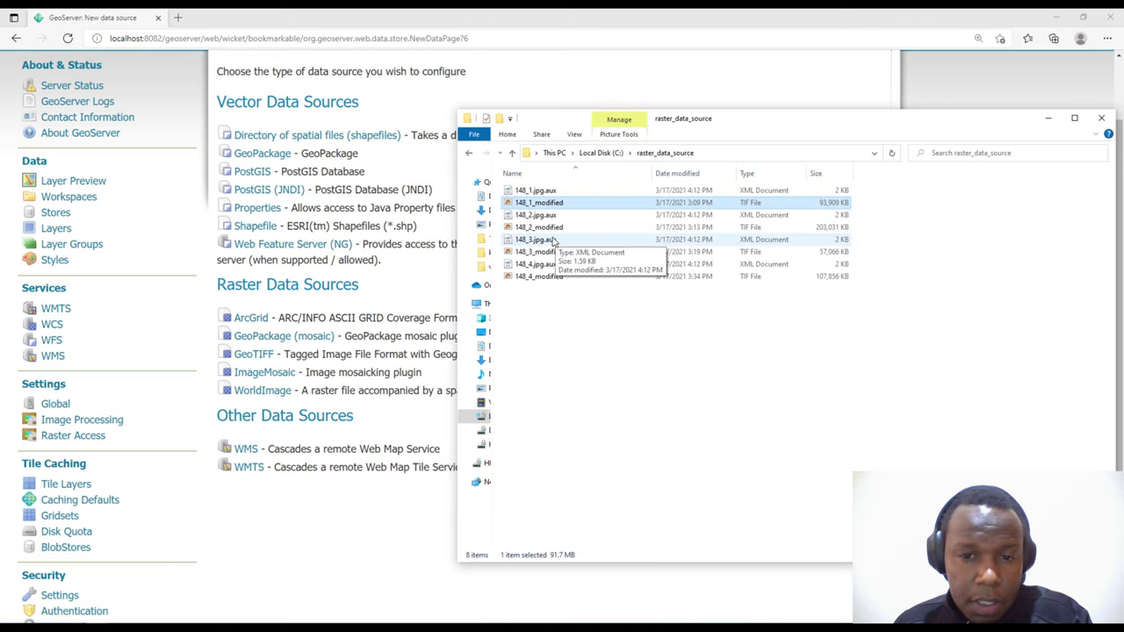
{"action": "left_click", "coordinate": [551, 228]}
{"action": "left_click", "coordinate": [551, 252]}
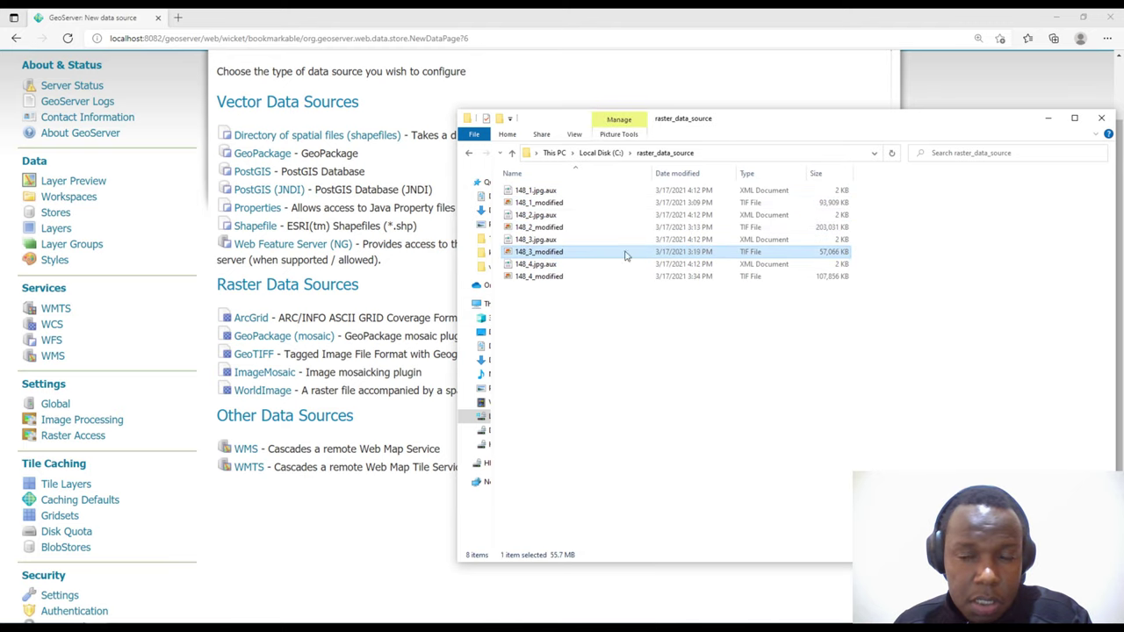
{"action": "left_click", "coordinate": [1100, 117]}
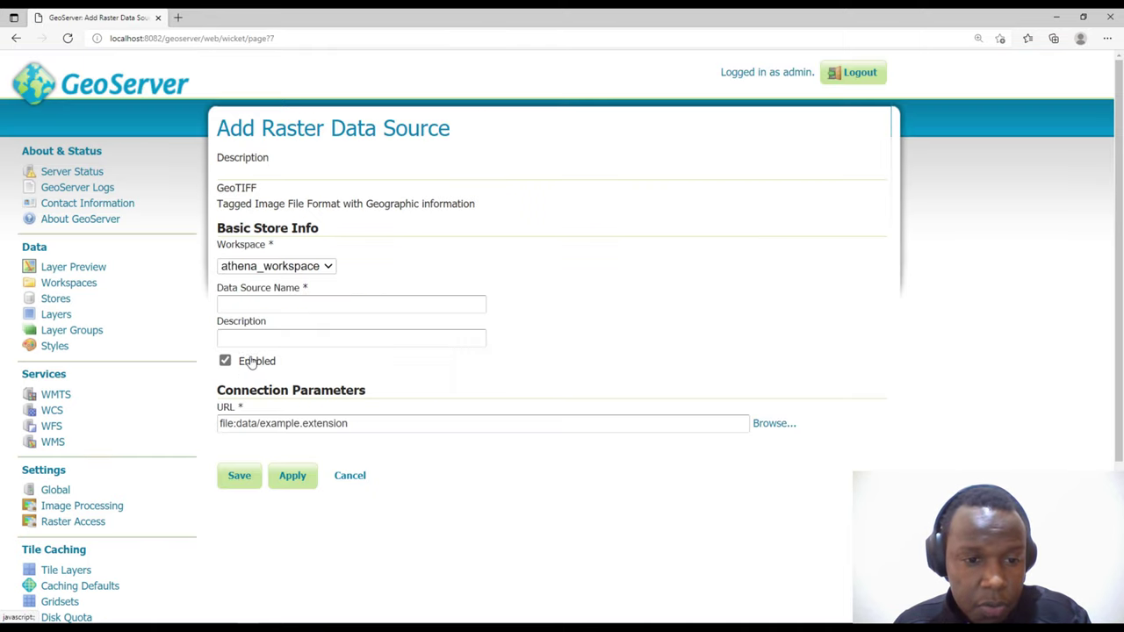
Name the GeoTIFF store 148_1 with description 'Topographical map of are 148_1'
{"action": "left_click", "coordinate": [279, 305]}
{"action": "type", "text": "14"}
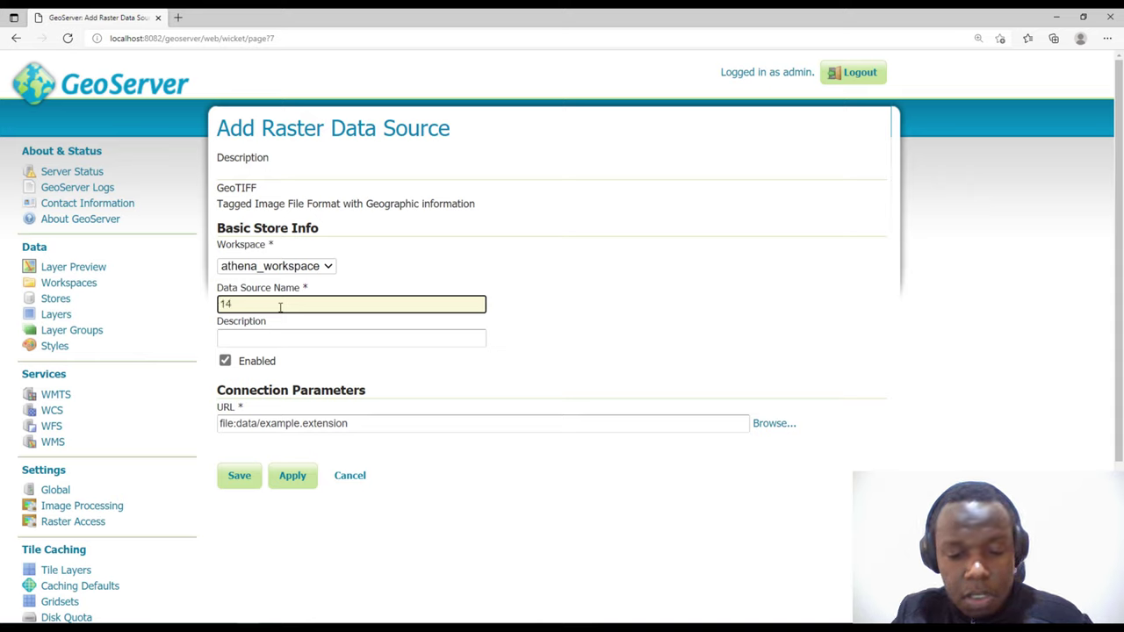
{"action": "type", "text": "8_1"}
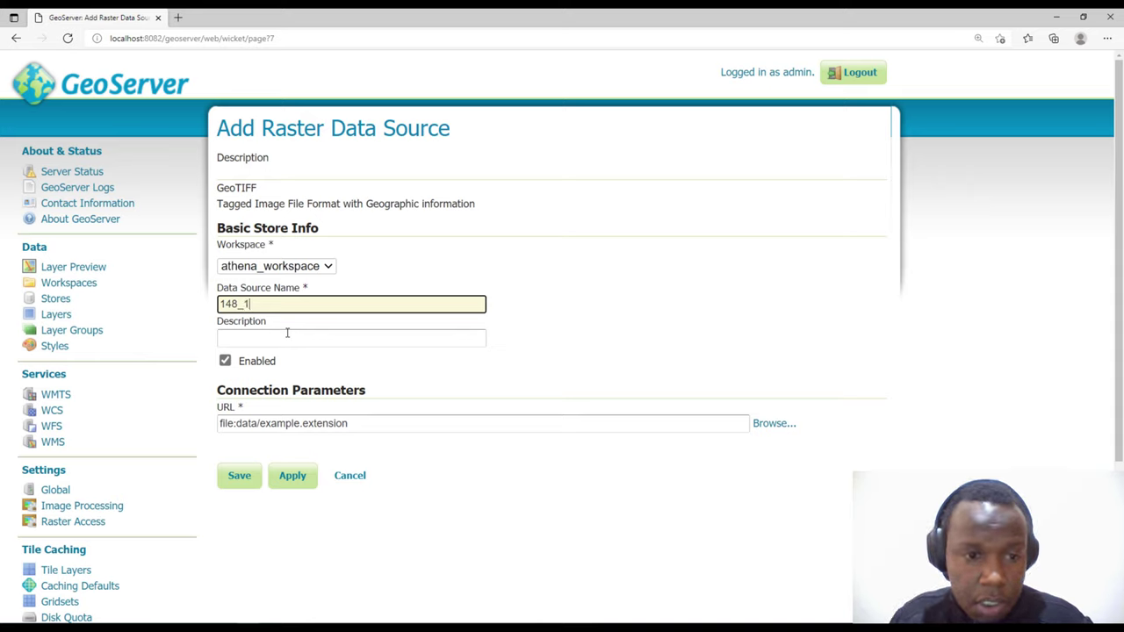
{"action": "left_click", "coordinate": [286, 336]}
{"action": "type", "text": "Topographical map of are 148_"}
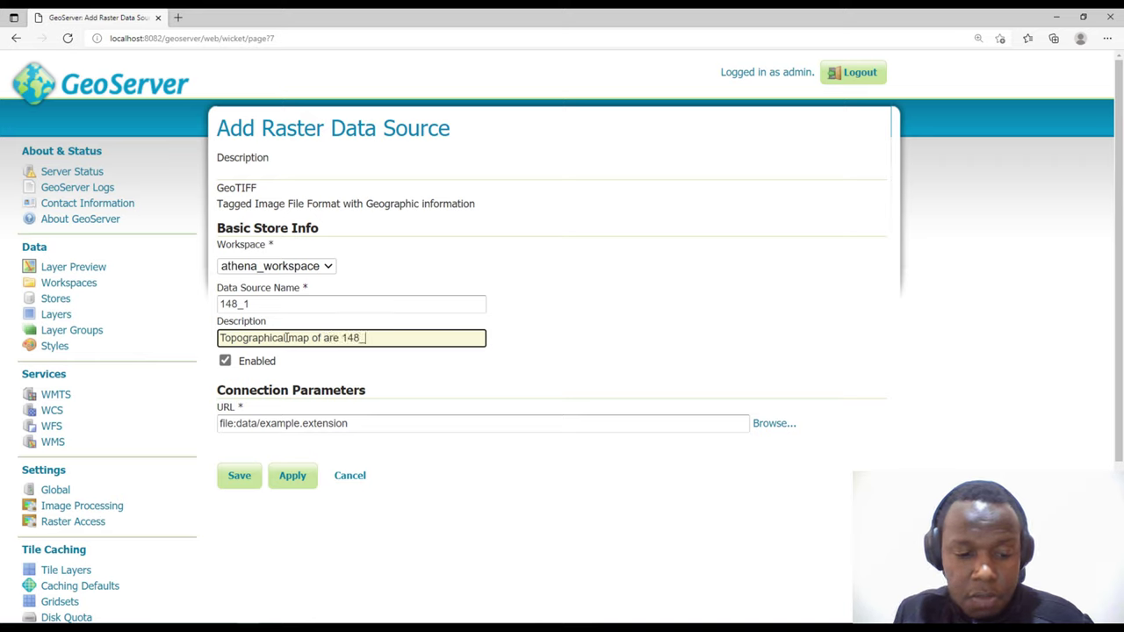
{"action": "type", "text": "1"}
{"action": "left_click", "coordinate": [785, 424]}
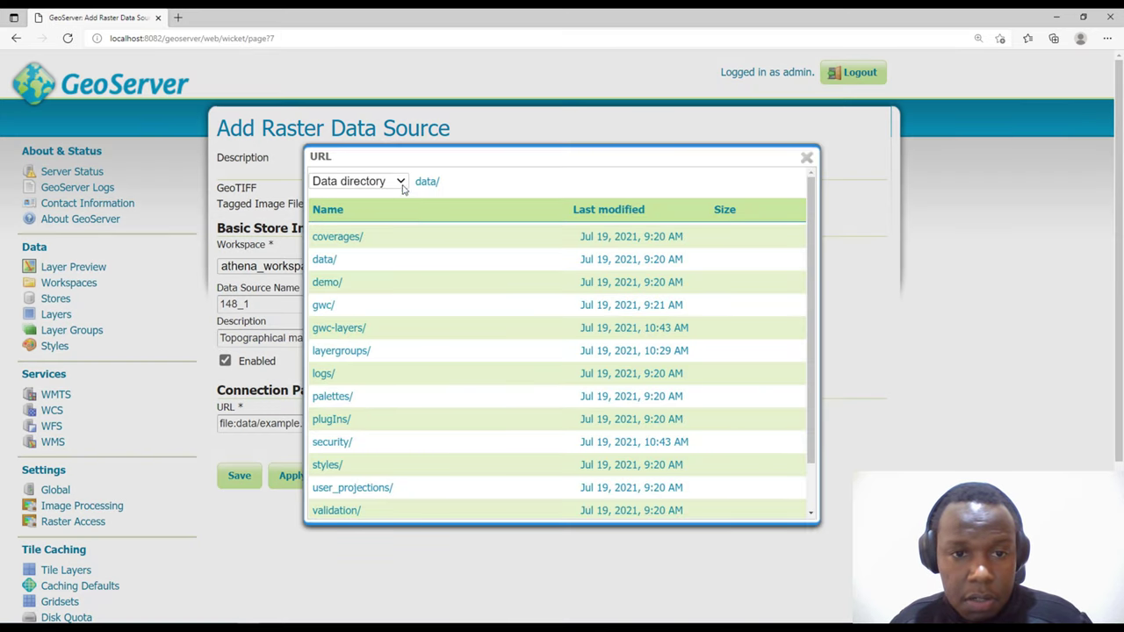
Point the 148_1 store at C:\raster_data_source\148_1_modified.tif and save it
{"action": "left_click", "coordinate": [401, 182]}
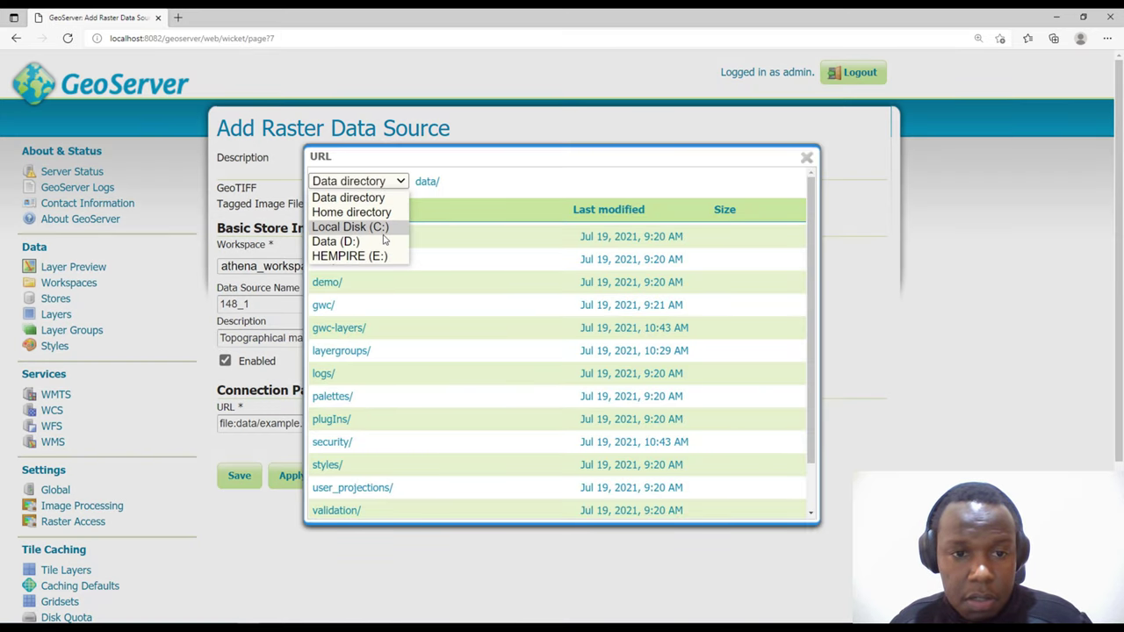
{"action": "left_click", "coordinate": [382, 232]}
{"action": "left_click", "coordinate": [356, 397]}
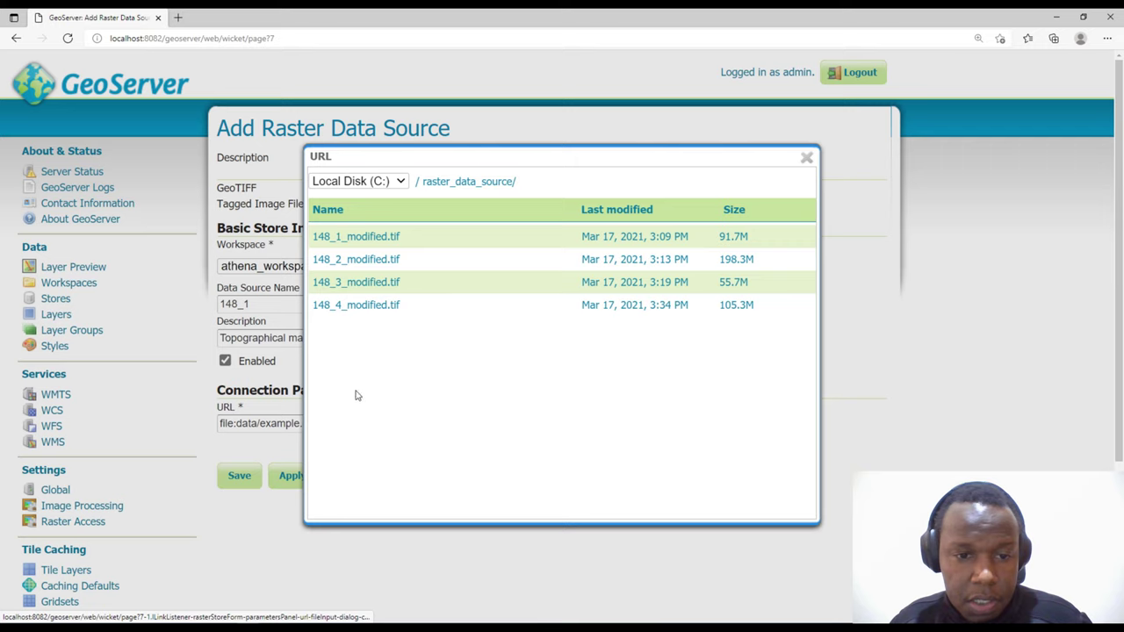
{"action": "left_click", "coordinate": [356, 236]}
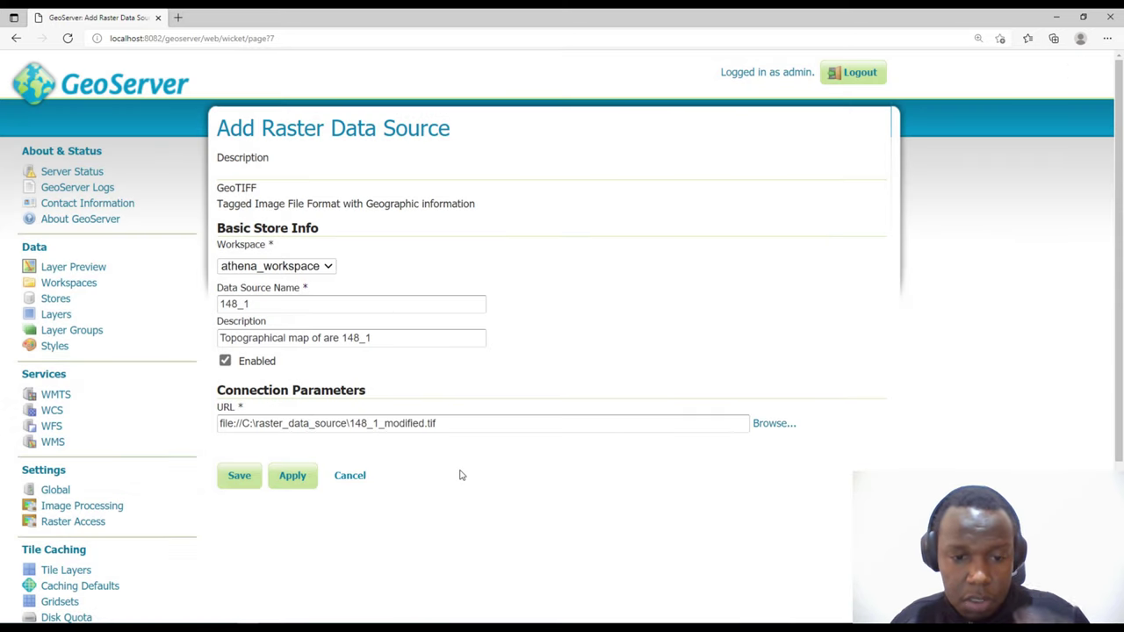
{"action": "left_click", "coordinate": [242, 478]}
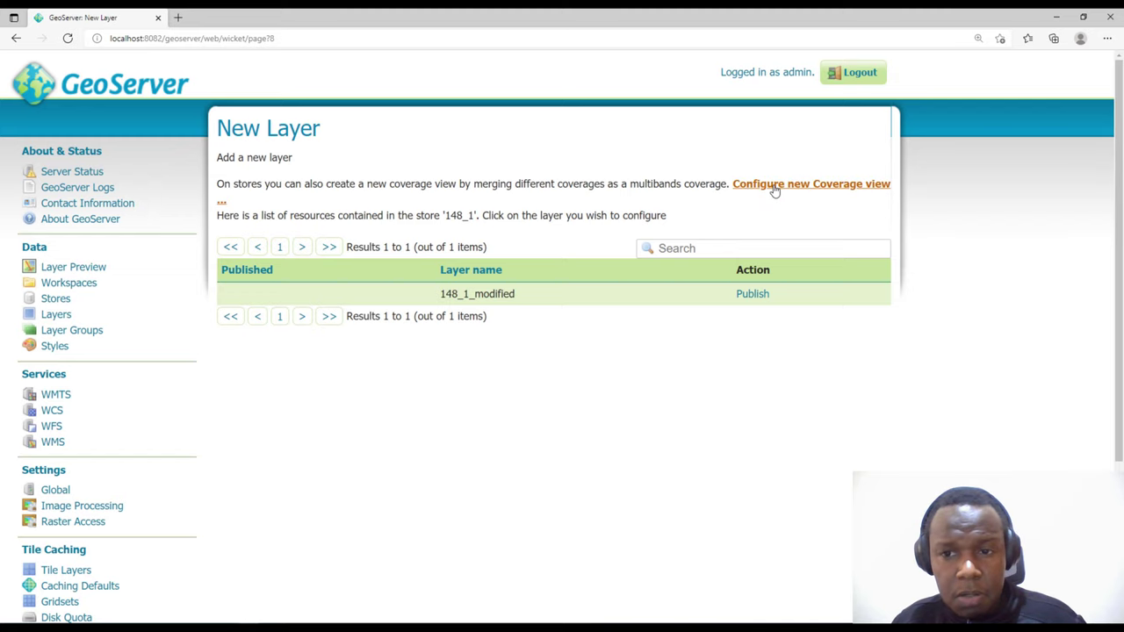
Publish 148_1_modified and scroll to its EPSG:21037 coordinate reference settings
{"action": "left_click", "coordinate": [752, 295]}
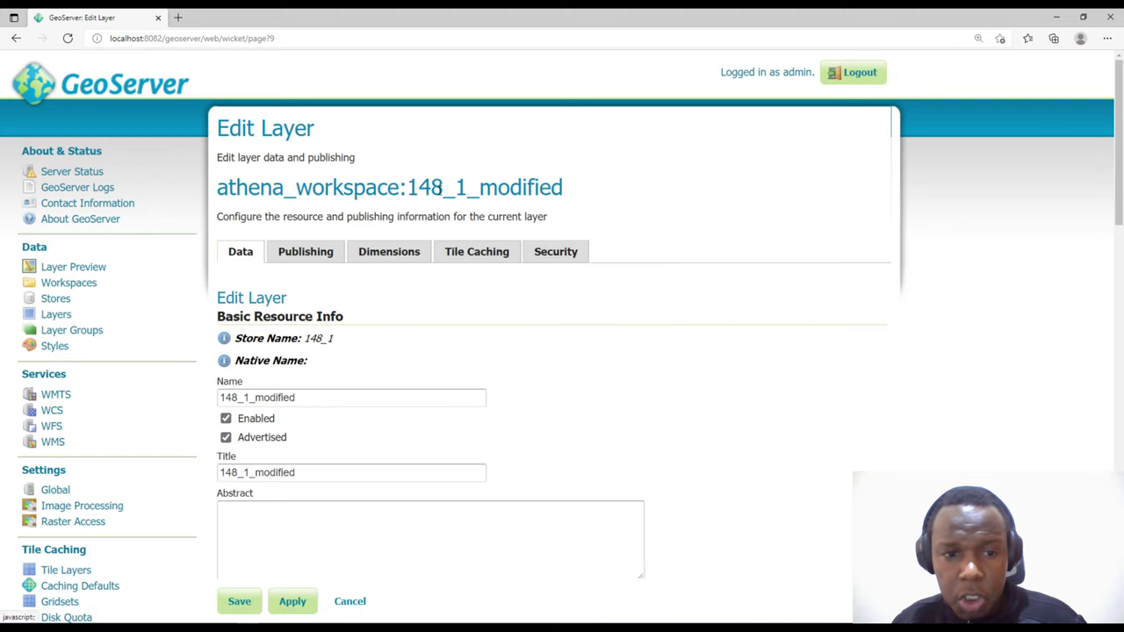
{"action": "scroll", "coordinate": [869, 307], "scroll_direction": "down", "scroll_amount": 1}
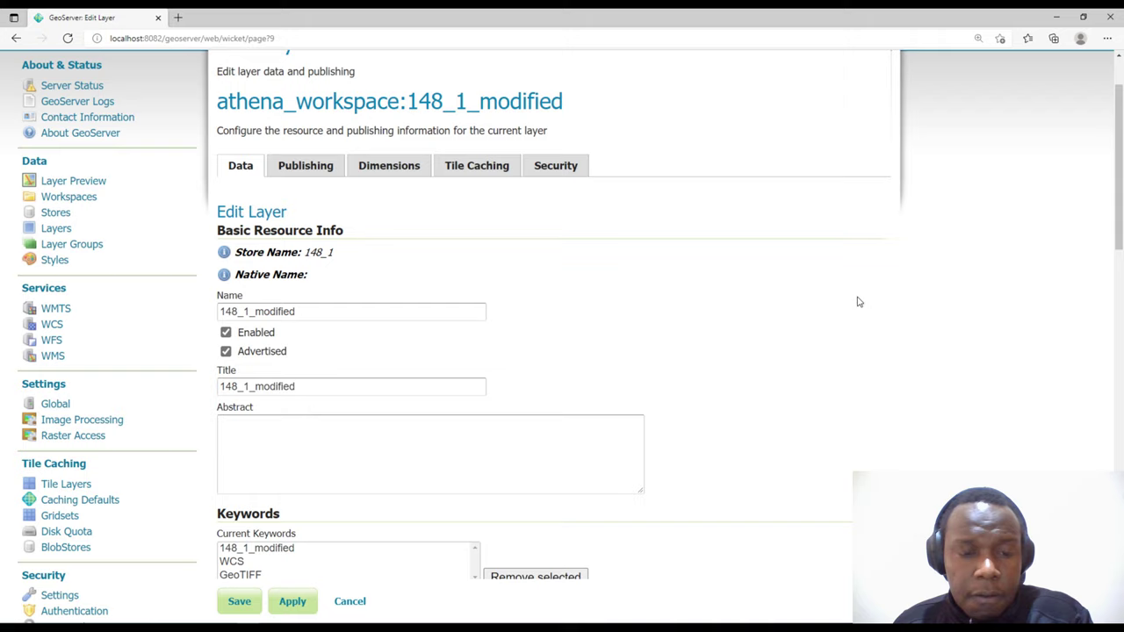
{"action": "scroll", "coordinate": [862, 305], "scroll_direction": "down", "scroll_amount": 1}
{"action": "scroll", "coordinate": [857, 302], "scroll_direction": "down", "scroll_amount": 3}
{"action": "scroll", "coordinate": [858, 302], "scroll_direction": "down", "scroll_amount": 2}
{"action": "scroll", "coordinate": [858, 302], "scroll_direction": "down", "scroll_amount": 1}
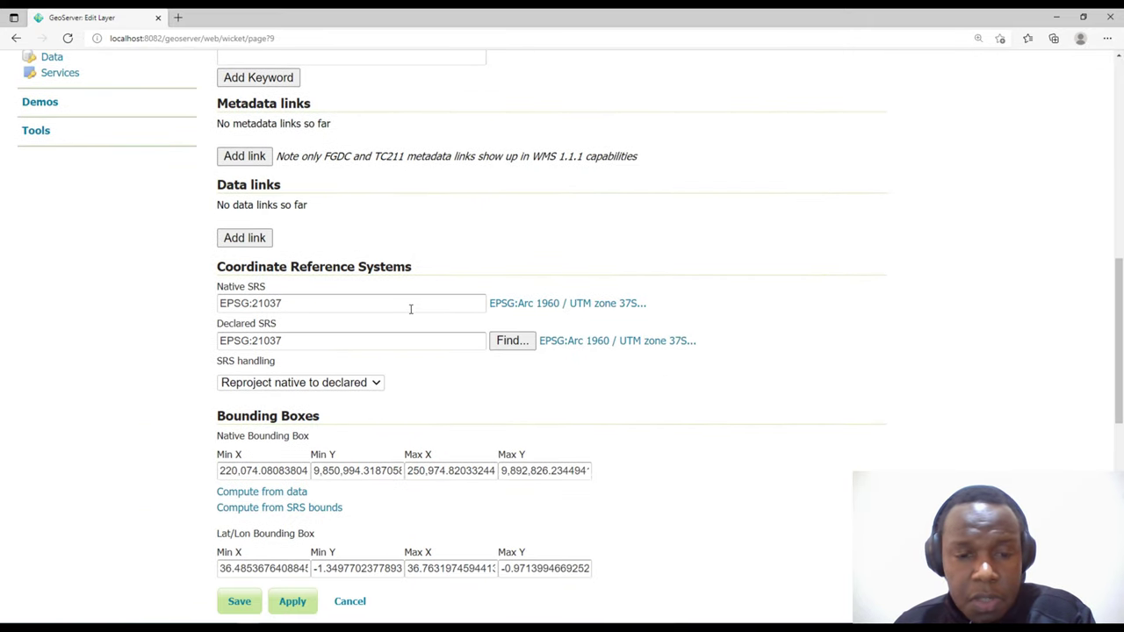
{"action": "left_click_drag", "start_coordinate": [283, 303], "coordinate": [227, 303]}
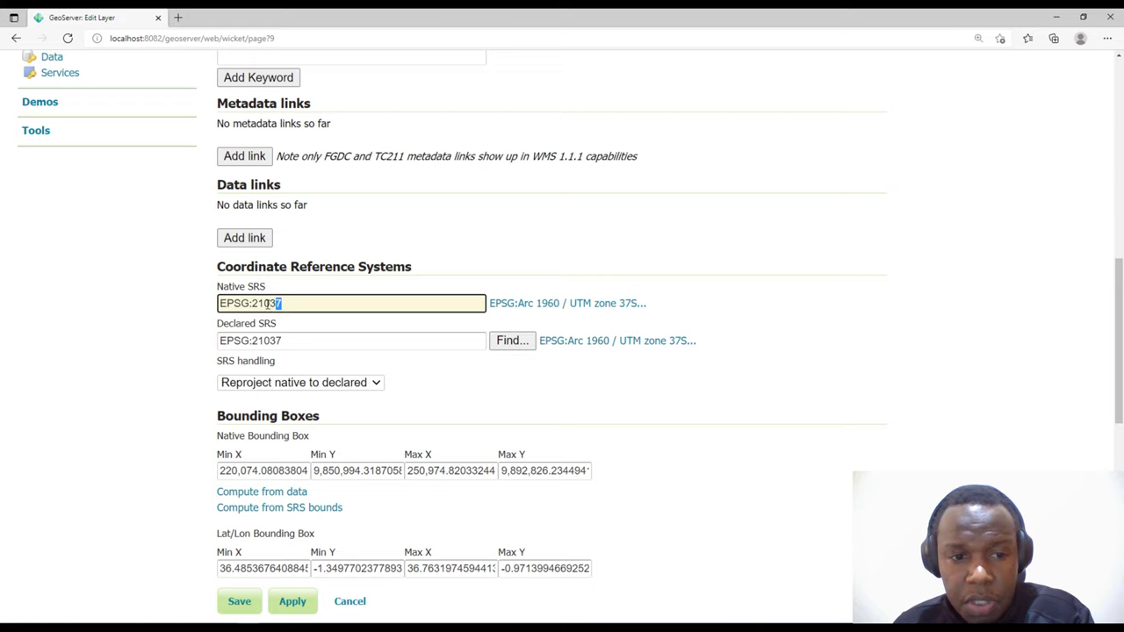
{"action": "left_click", "coordinate": [450, 307]}
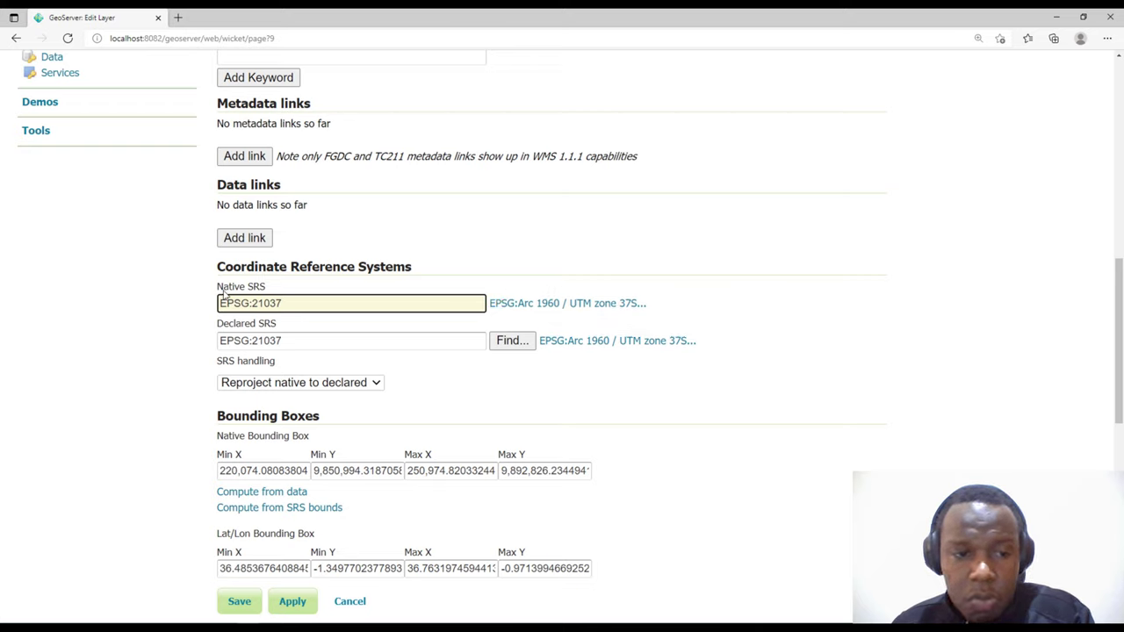
{"action": "left_click_drag", "start_coordinate": [215, 280], "coordinate": [410, 280]}
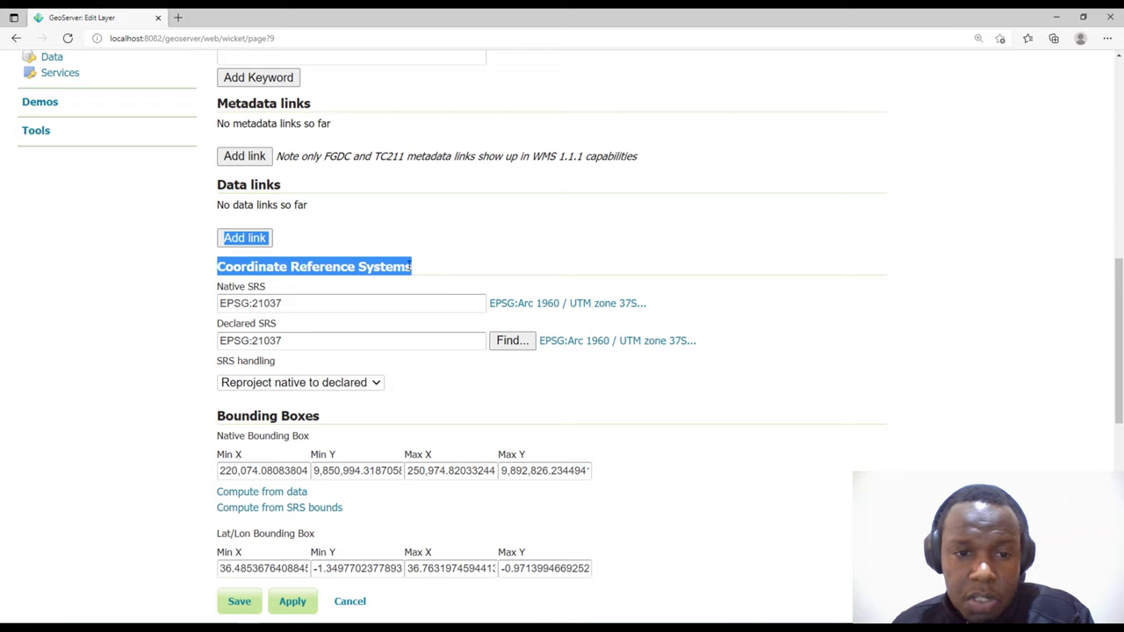
{"action": "left_click", "coordinate": [248, 273]}
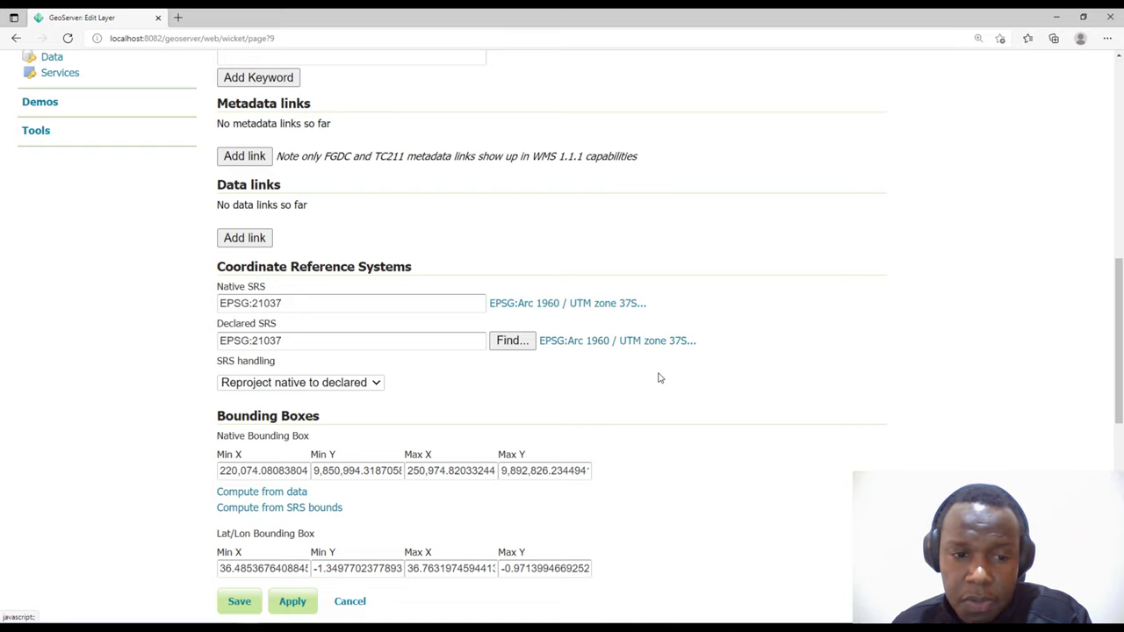
Recompute the 148_1_modified native bounding box from the raster data
{"action": "scroll", "coordinate": [659, 377], "scroll_direction": "down", "scroll_amount": 1}
{"action": "scroll", "coordinate": [532, 378], "scroll_direction": "down", "scroll_amount": 1}
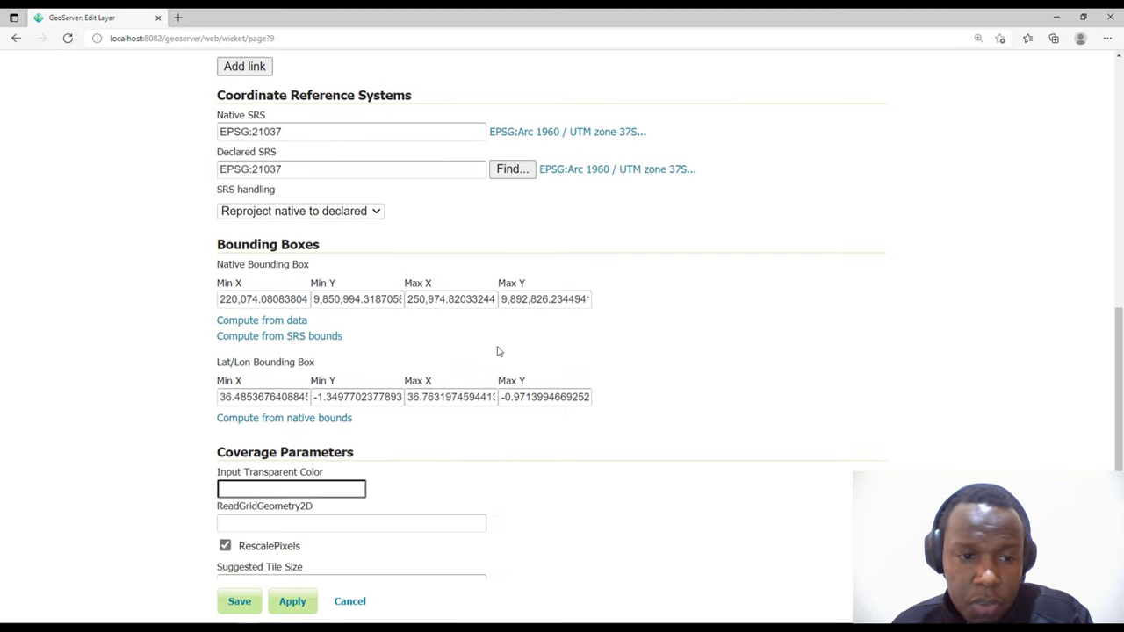
{"action": "scroll", "coordinate": [646, 362], "scroll_direction": "down", "scroll_amount": 1}
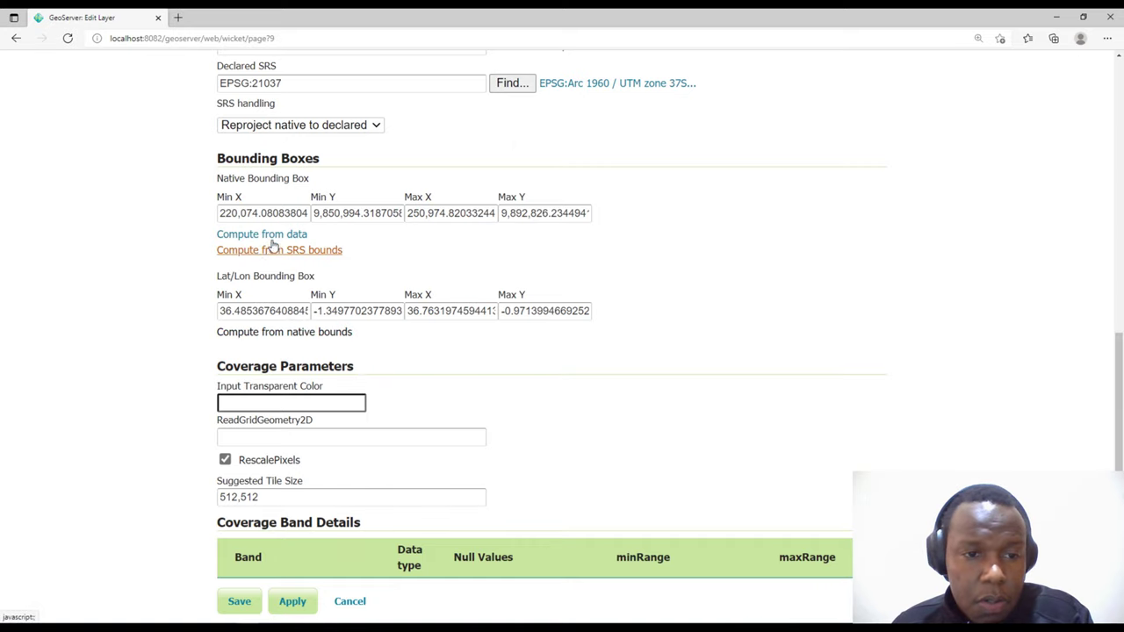
{"action": "left_click", "coordinate": [271, 235]}
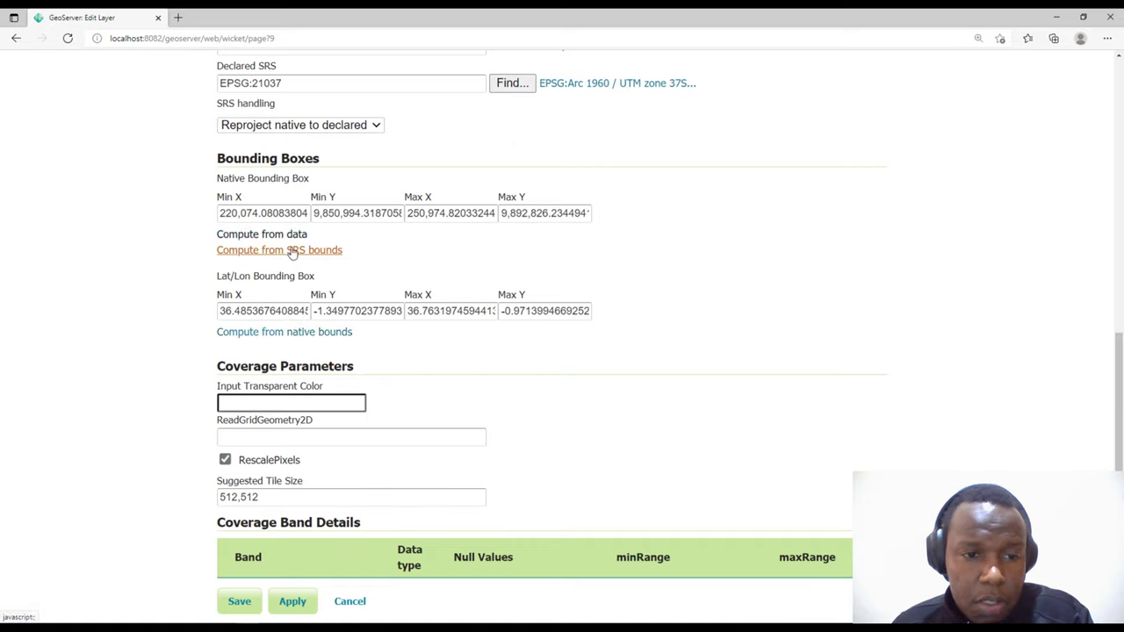
{"action": "scroll", "coordinate": [638, 391], "scroll_direction": "down", "scroll_amount": 2}
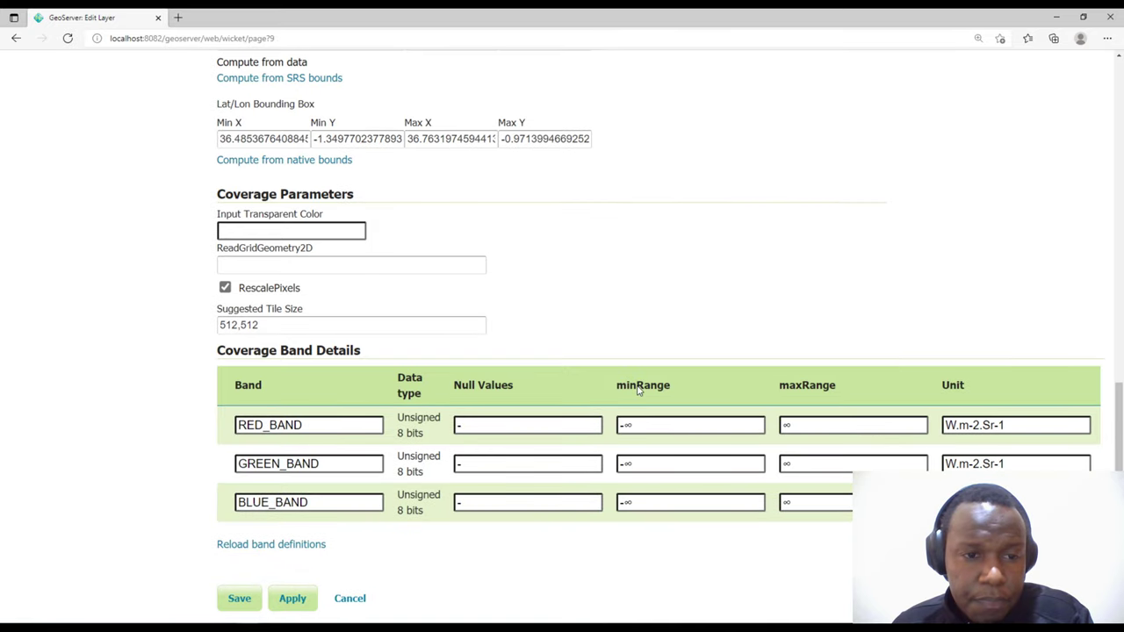
Save the 148_1_modified layer and open its OpenLayers preview from Layer Preview
{"action": "scroll", "coordinate": [638, 391], "scroll_direction": "down", "scroll_amount": 2}
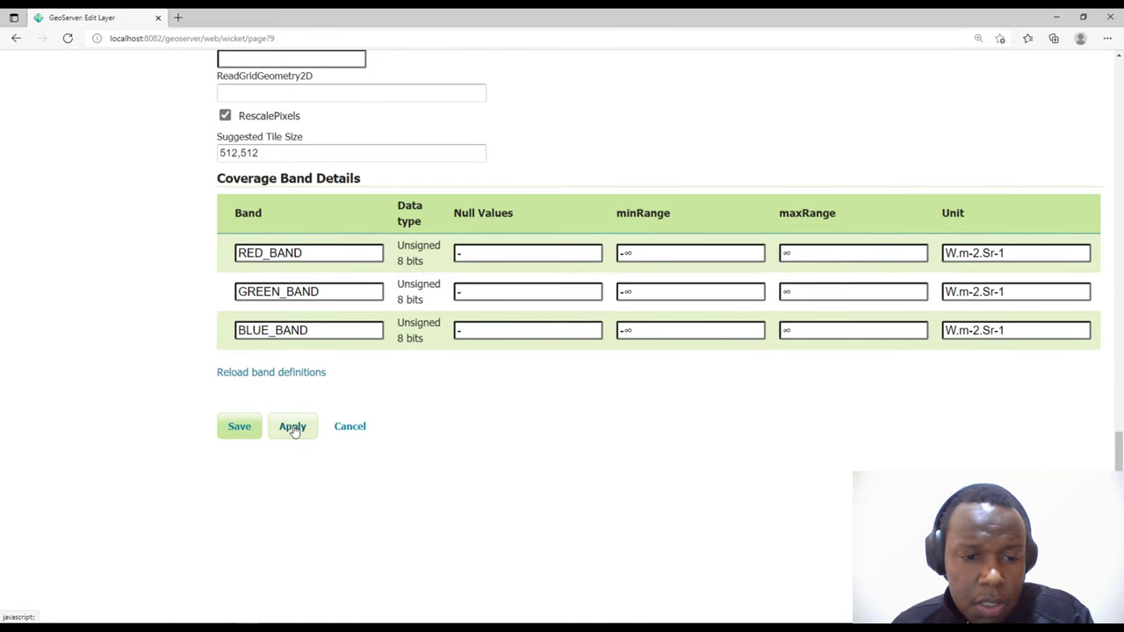
{"action": "left_click", "coordinate": [225, 427]}
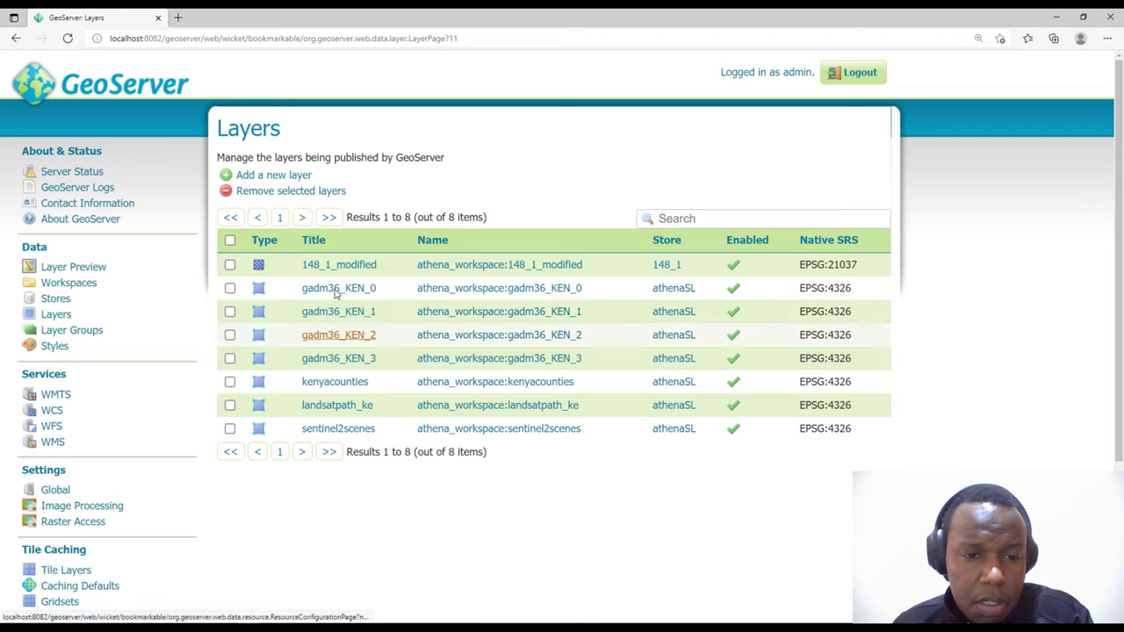
{"action": "left_click", "coordinate": [58, 314]}
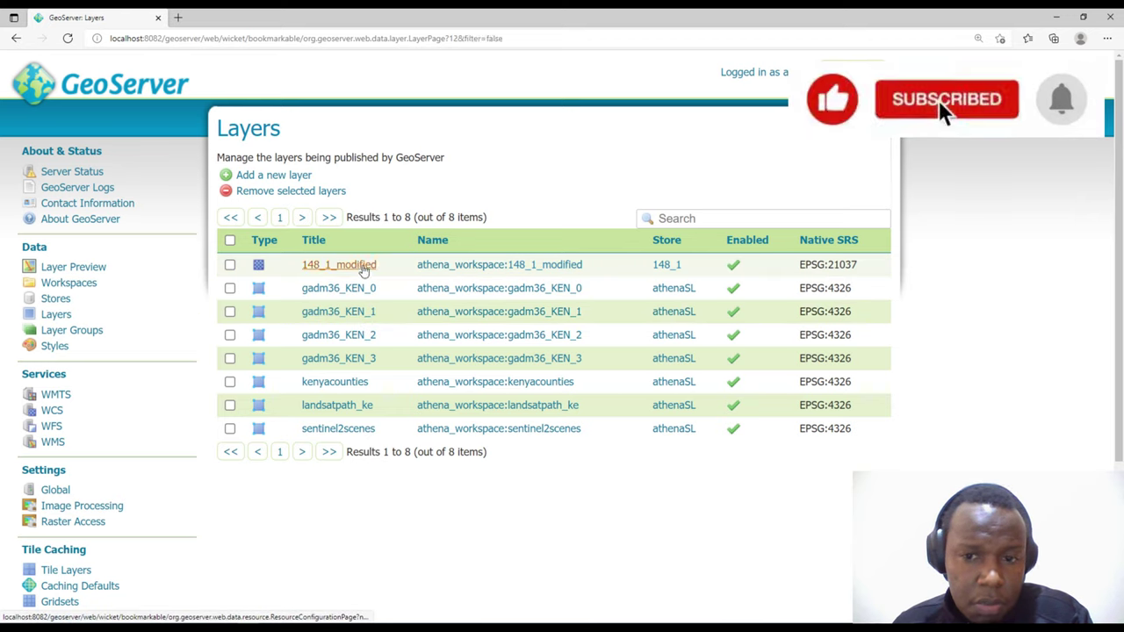
{"action": "left_click", "coordinate": [56, 329]}
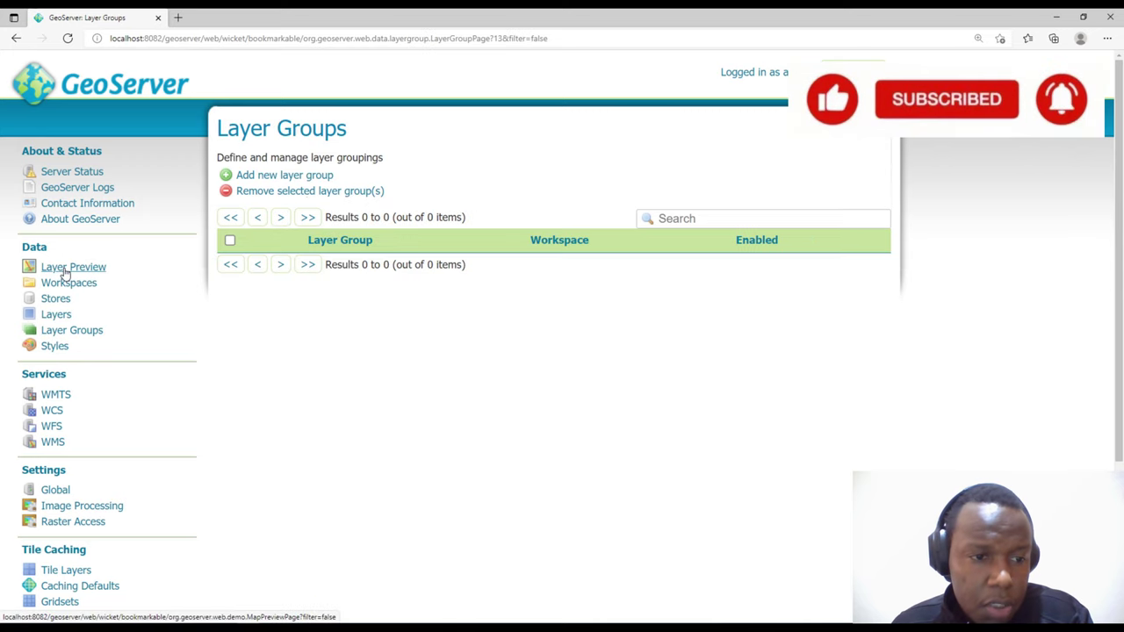
{"action": "left_click", "coordinate": [61, 267]}
{"action": "left_click", "coordinate": [594, 237]}
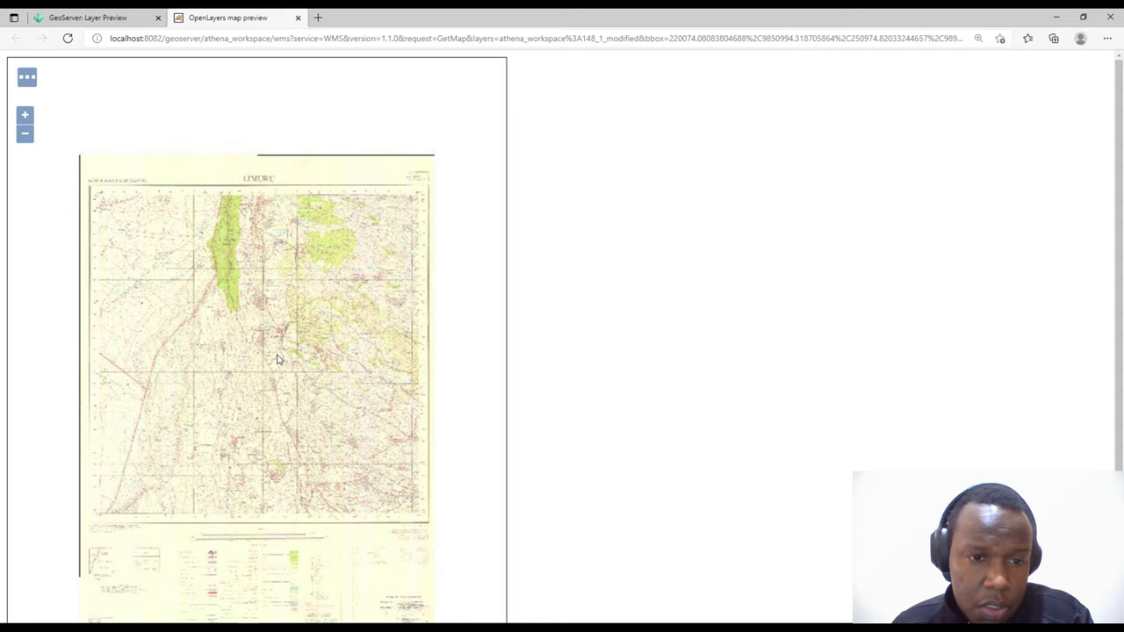
Zoom and pan around the LIMURU sheet's legend and declination diagram, then close the preview
{"action": "scroll", "coordinate": [277, 358], "scroll_direction": "up", "scroll_amount": 2}
{"action": "scroll", "coordinate": [277, 358], "scroll_direction": "up", "scroll_amount": 2}
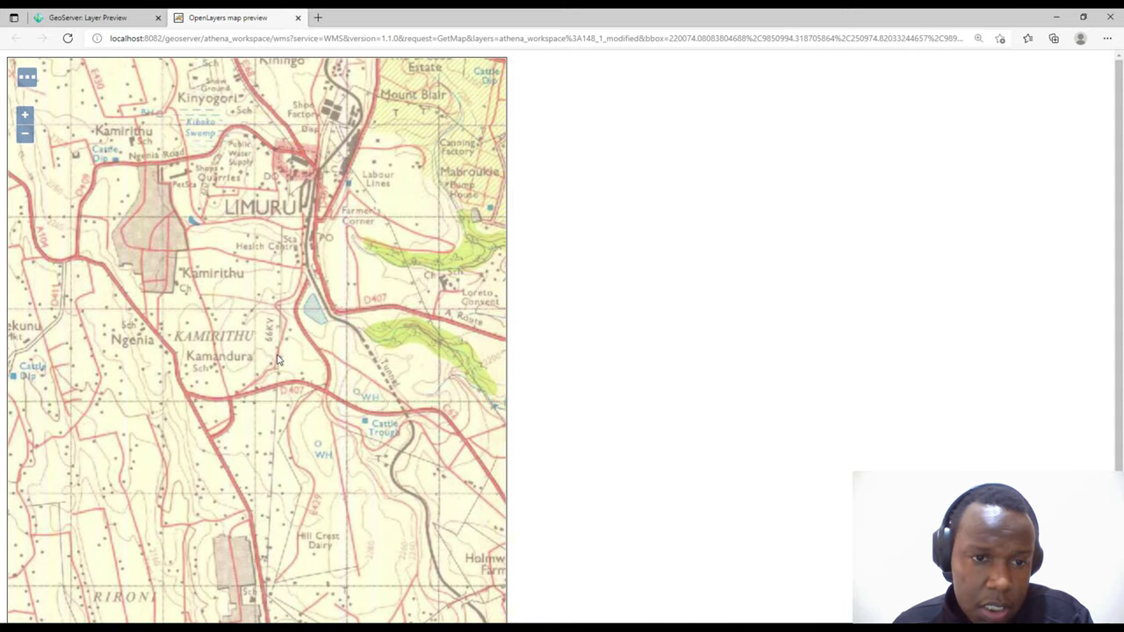
{"action": "scroll", "coordinate": [276, 358], "scroll_direction": "down", "scroll_amount": 3}
{"action": "scroll", "coordinate": [279, 201], "scroll_direction": "up", "scroll_amount": 1}
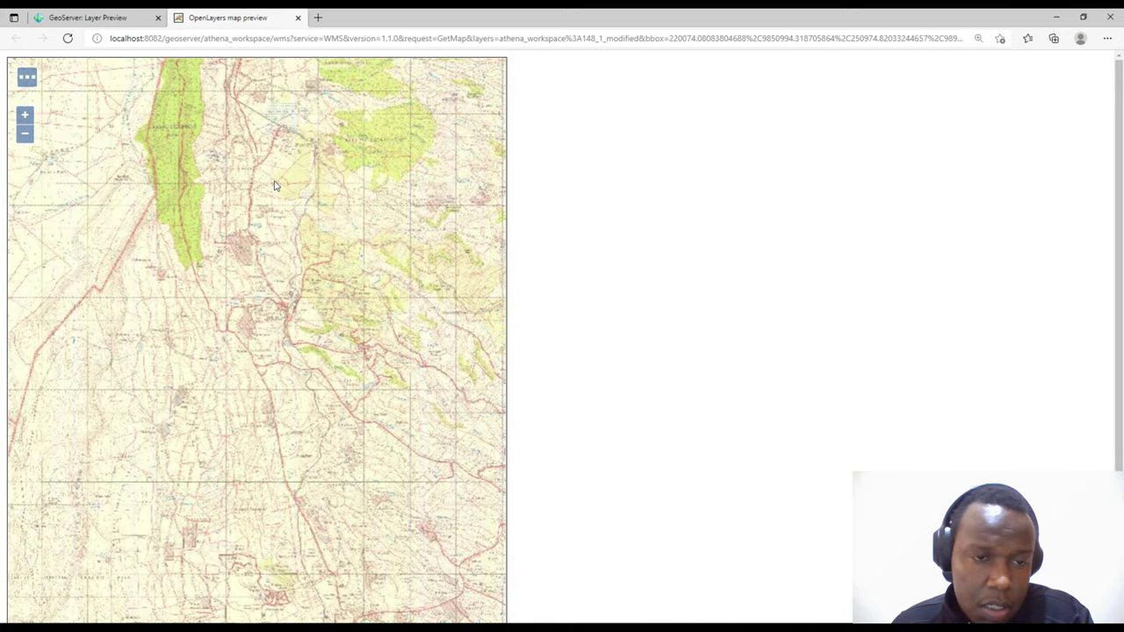
{"action": "scroll", "coordinate": [274, 186], "scroll_direction": "down", "scroll_amount": 3}
{"action": "scroll", "coordinate": [241, 167], "scroll_direction": "up", "scroll_amount": 1}
{"action": "scroll", "coordinate": [242, 176], "scroll_direction": "up", "scroll_amount": 2}
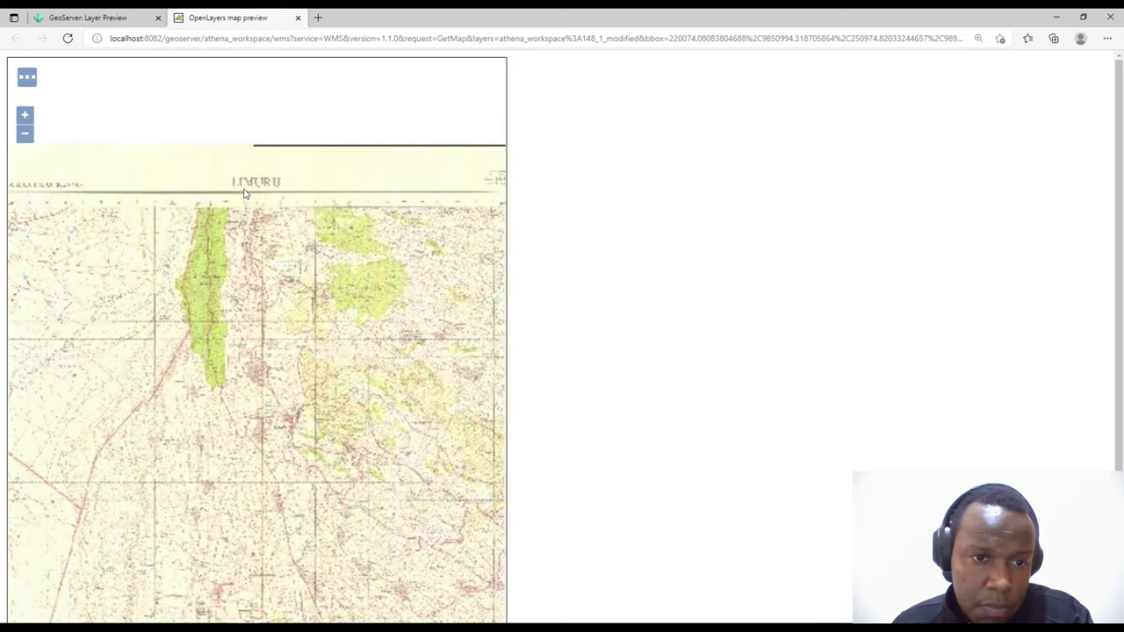
{"action": "scroll", "coordinate": [245, 193], "scroll_direction": "up", "scroll_amount": 1}
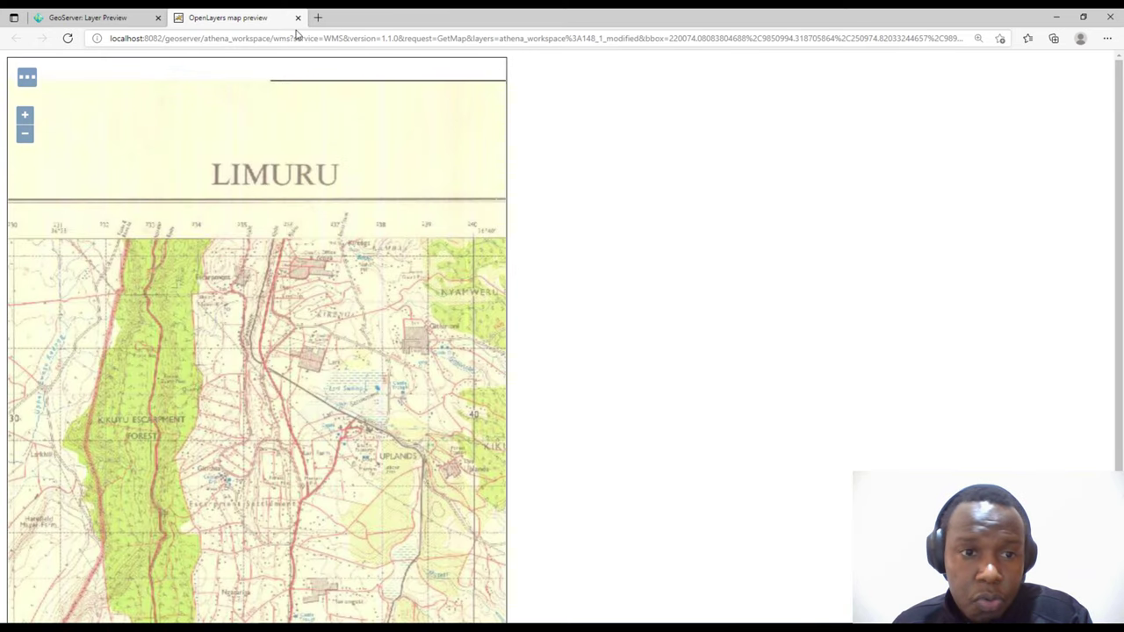
{"action": "scroll", "coordinate": [326, 265], "scroll_direction": "down", "scroll_amount": 3}
{"action": "scroll", "coordinate": [347, 270], "scroll_direction": "up", "scroll_amount": 2}
{"action": "mouse_move", "coordinate": [308, 422]}
{"action": "left_mouse_down"}
{"action": "mouse_move", "coordinate": [226, 299]}
{"action": "mouse_move", "coordinate": [274, 277]}
{"action": "left_mouse_up"}
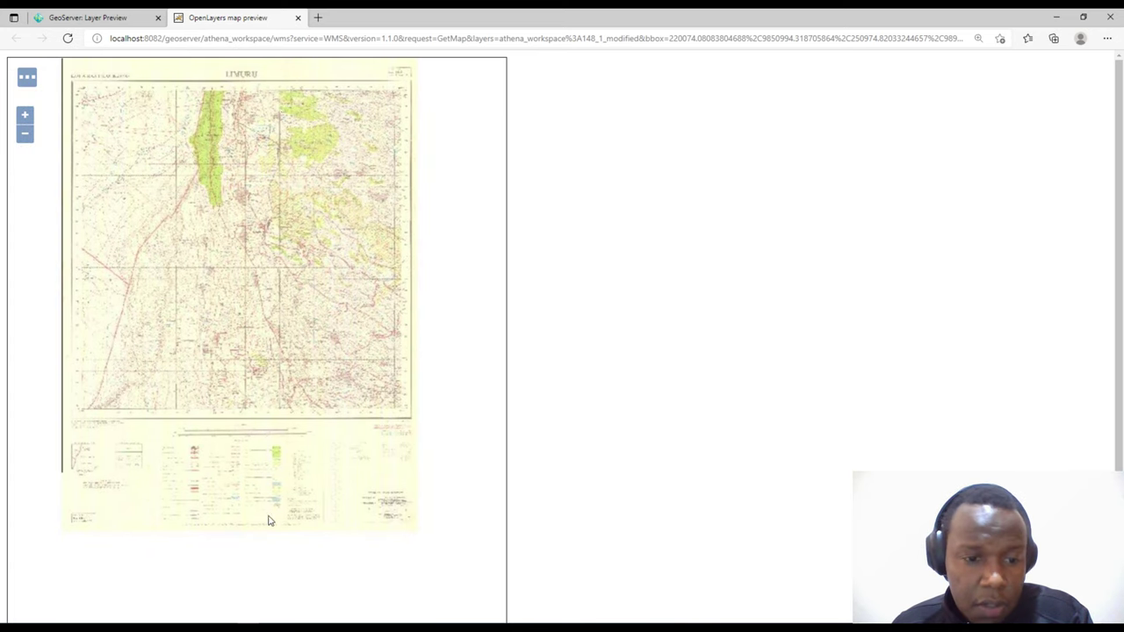
{"action": "scroll", "coordinate": [269, 521], "scroll_direction": "up", "scroll_amount": 1}
{"action": "scroll", "coordinate": [371, 457], "scroll_direction": "up", "scroll_amount": 1}
{"action": "scroll", "coordinate": [344, 400], "scroll_direction": "up", "scroll_amount": 1}
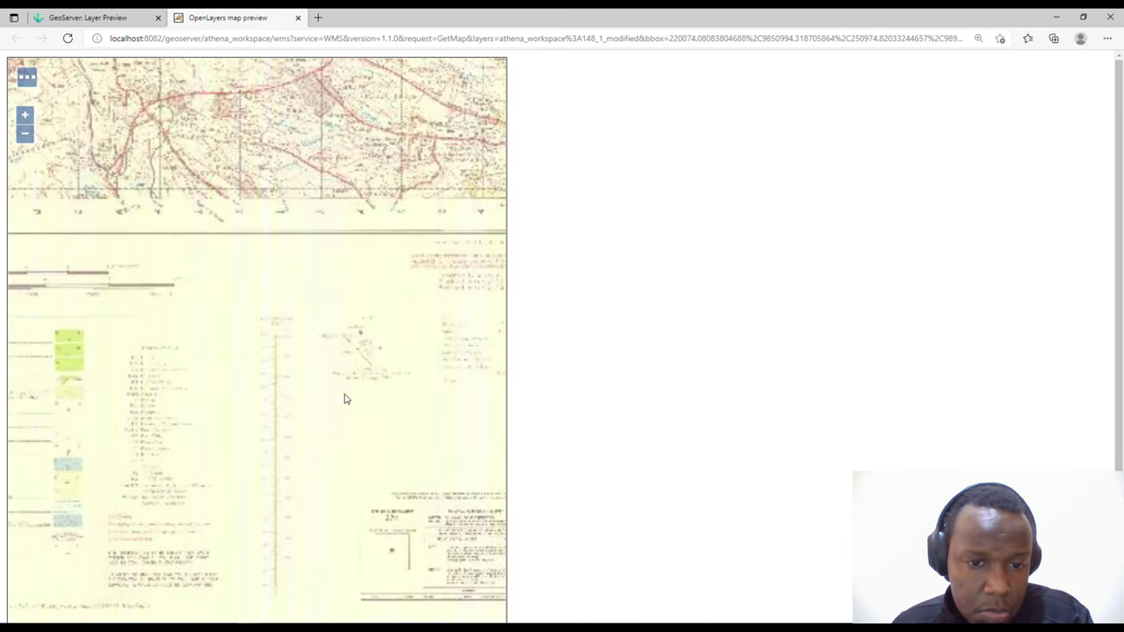
{"action": "scroll", "coordinate": [405, 374], "scroll_direction": "up", "scroll_amount": 2}
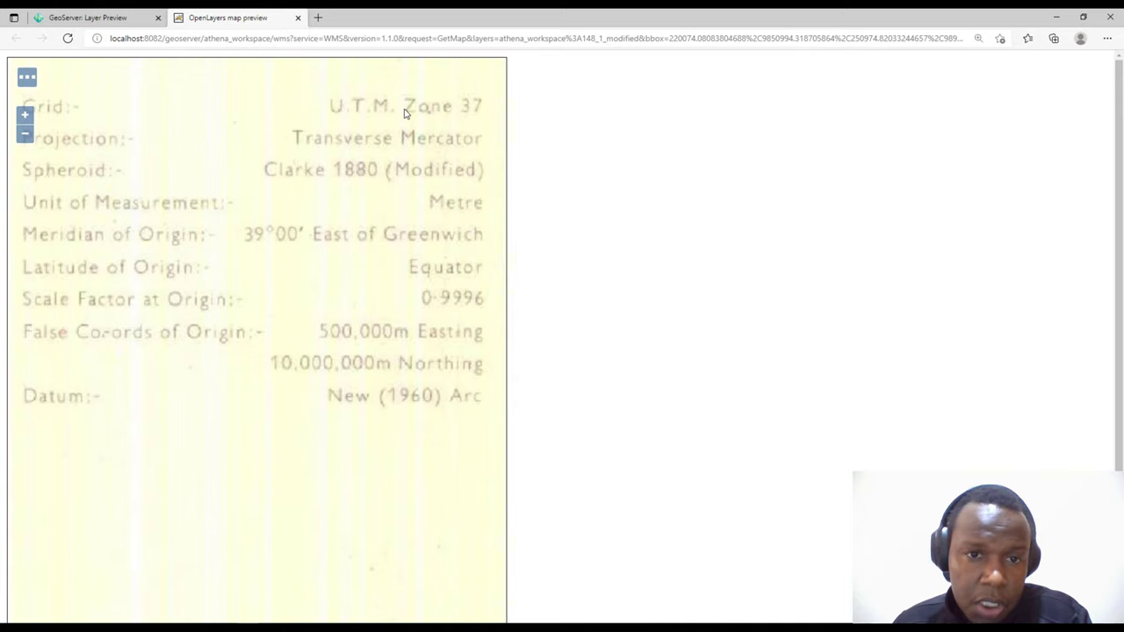
{"action": "scroll", "coordinate": [342, 355], "scroll_direction": "down", "scroll_amount": 5}
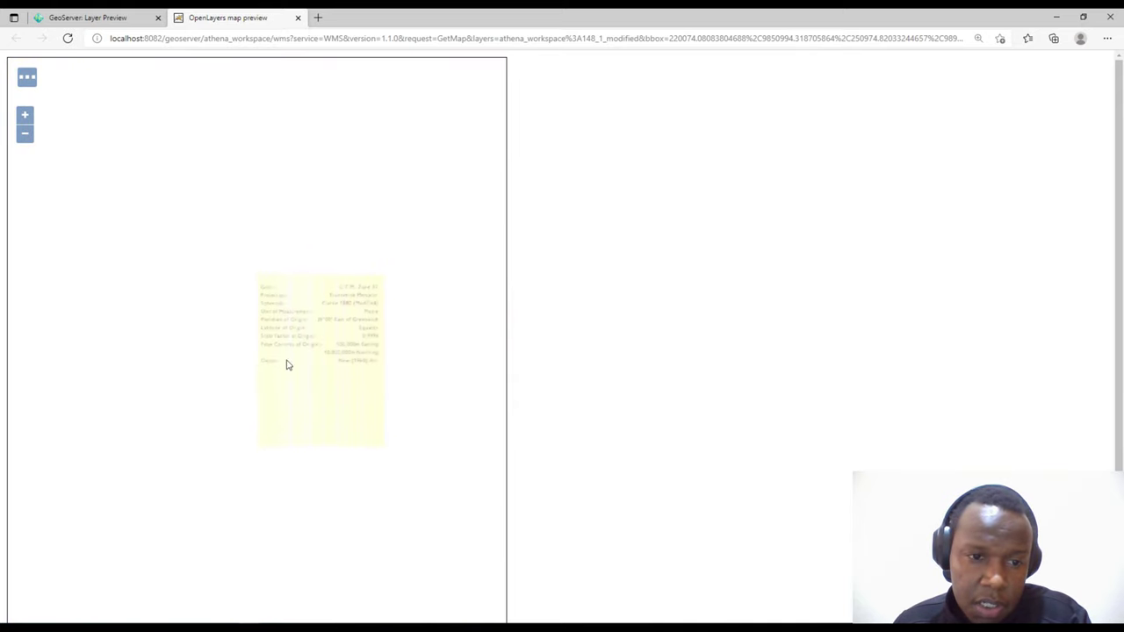
{"action": "scroll", "coordinate": [286, 363], "scroll_direction": "up", "scroll_amount": 2}
{"action": "scroll", "coordinate": [263, 333], "scroll_direction": "up", "scroll_amount": 1}
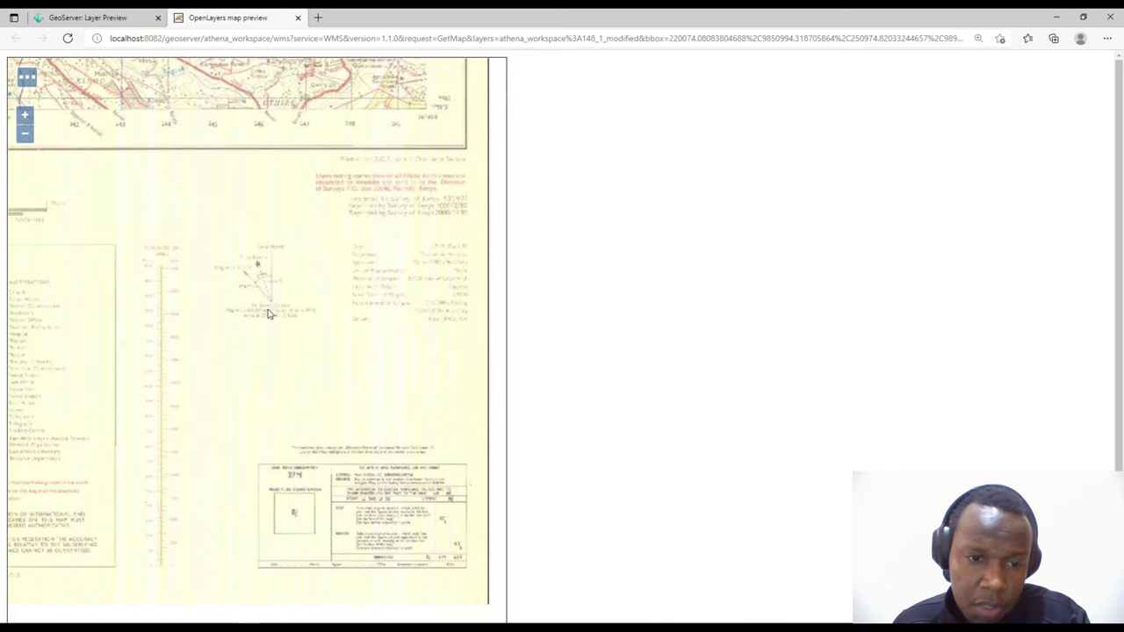
{"action": "scroll", "coordinate": [264, 303], "scroll_direction": "up", "scroll_amount": 2}
{"action": "scroll", "coordinate": [281, 325], "scroll_direction": "up", "scroll_amount": 1}
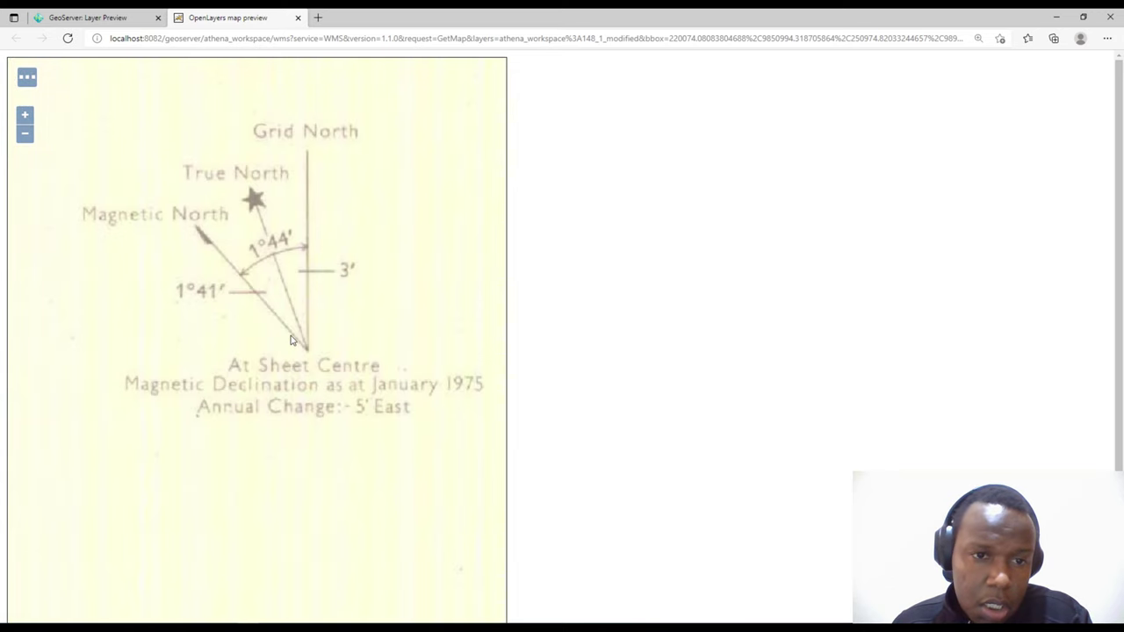
{"action": "left_click", "coordinate": [297, 17]}
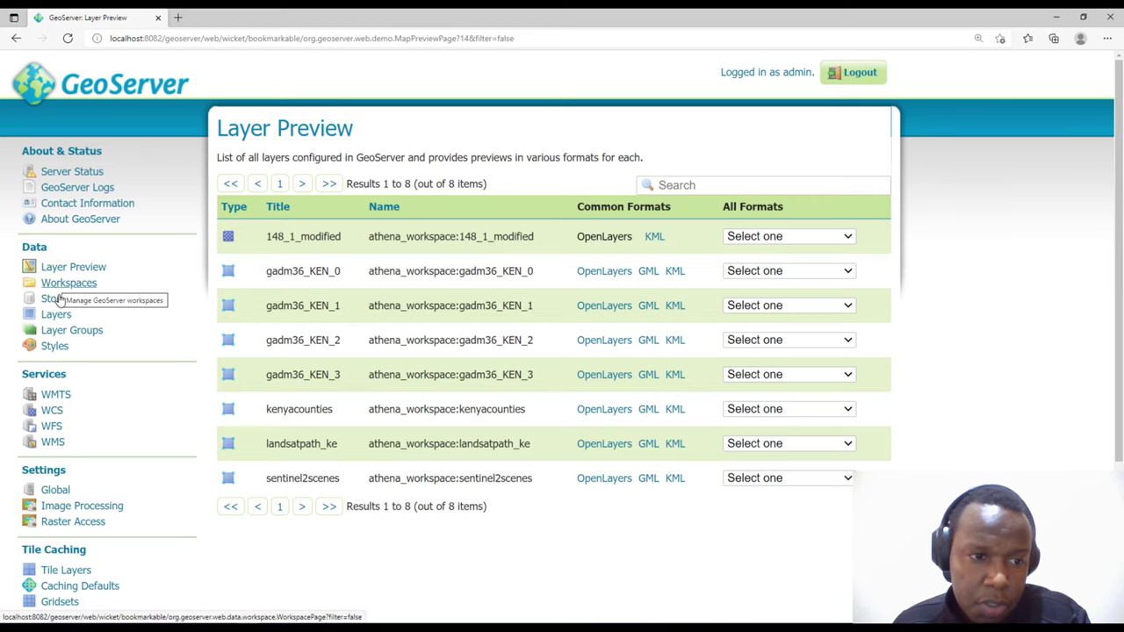
Refresh the Layers list, then open Layer Preview to see all 11 layers, including 148_1–148_4_modified
{"action": "left_click", "coordinate": [57, 315]}
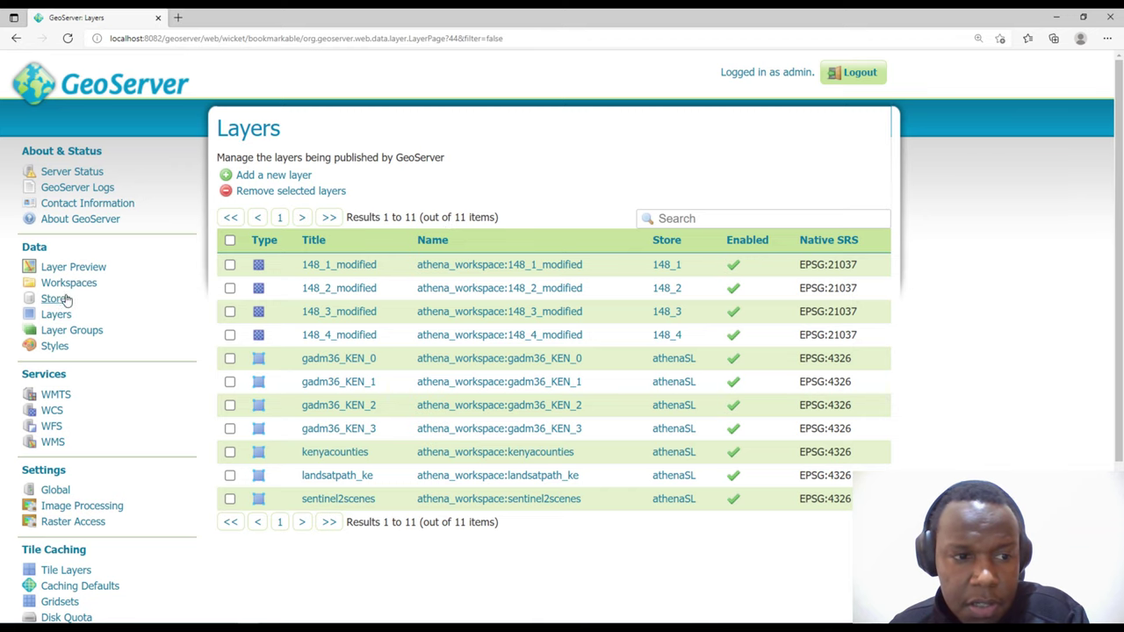
{"action": "left_click", "coordinate": [60, 315]}
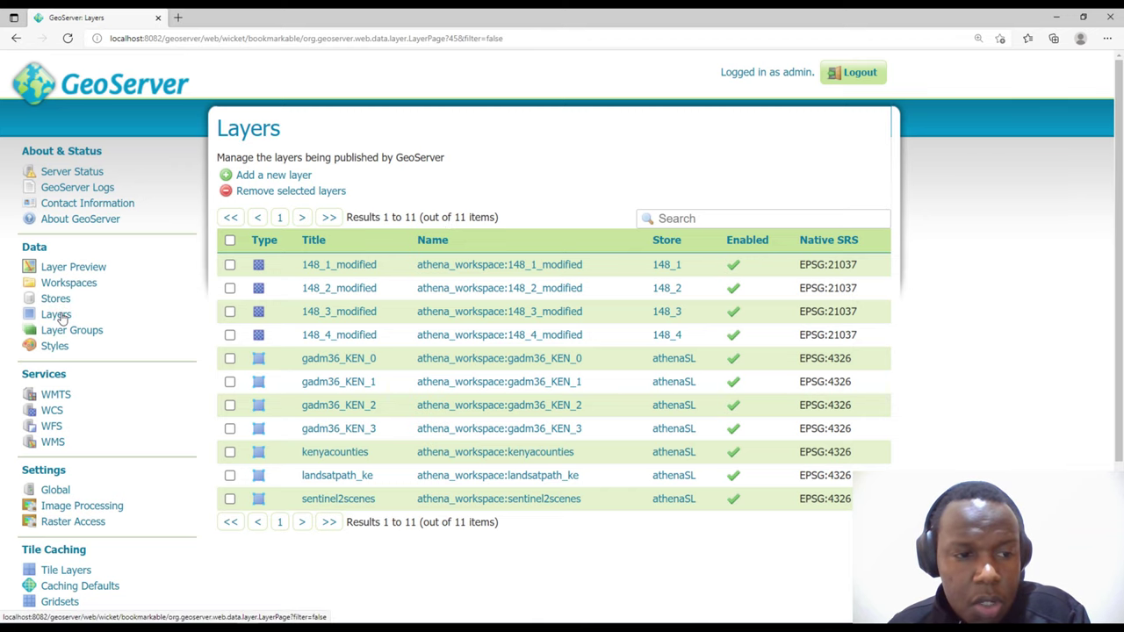
{"action": "left_click", "coordinate": [74, 268]}
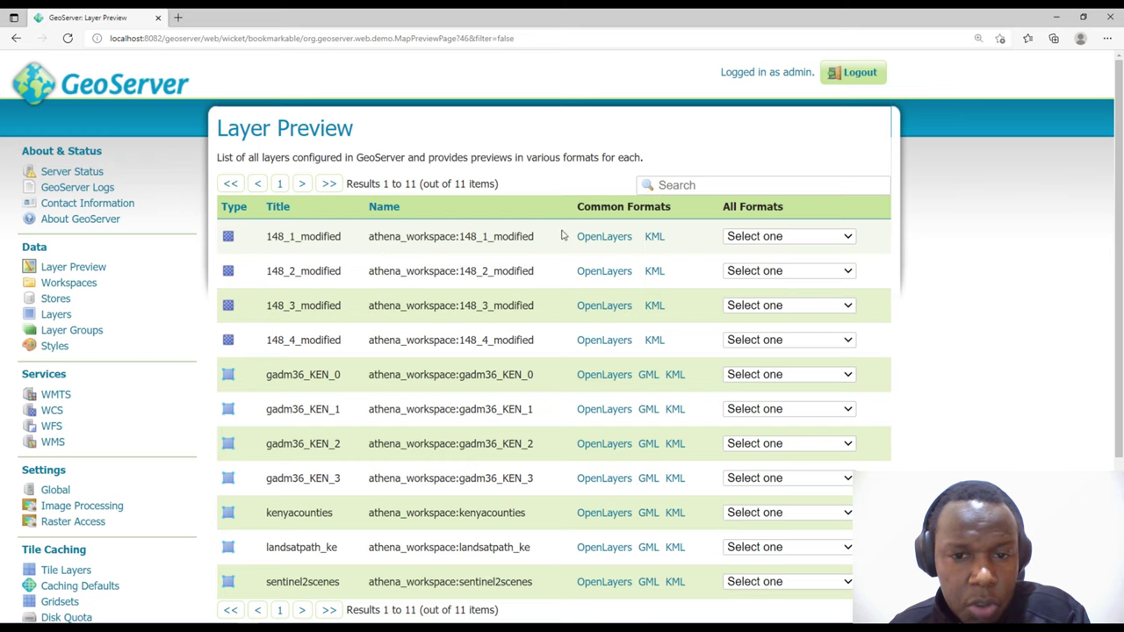
{"action": "left_click", "coordinate": [604, 344]}
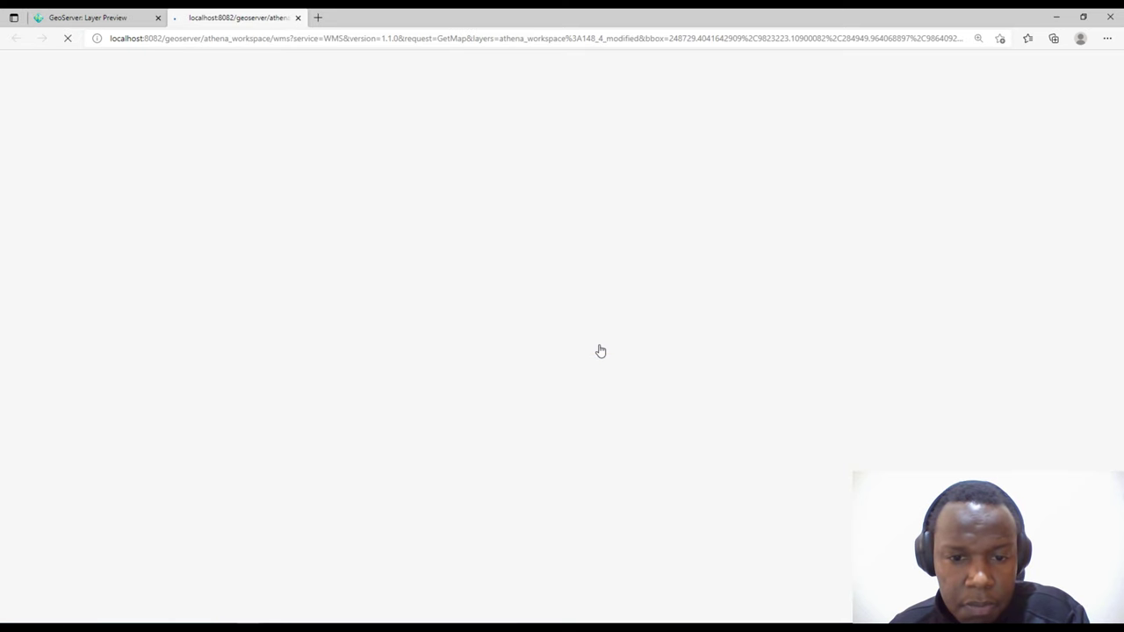
{"action": "left_click_drag", "start_coordinate": [264, 299], "coordinate": [299, 262]}
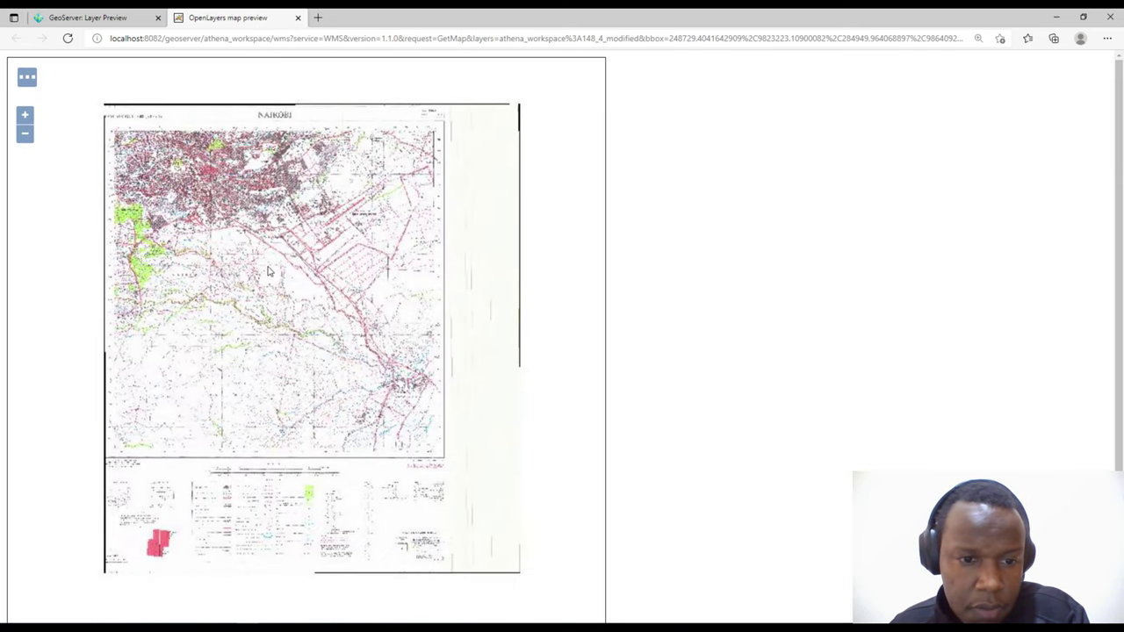
{"action": "left_click", "coordinate": [298, 18]}
{"action": "left_click", "coordinate": [590, 306]}
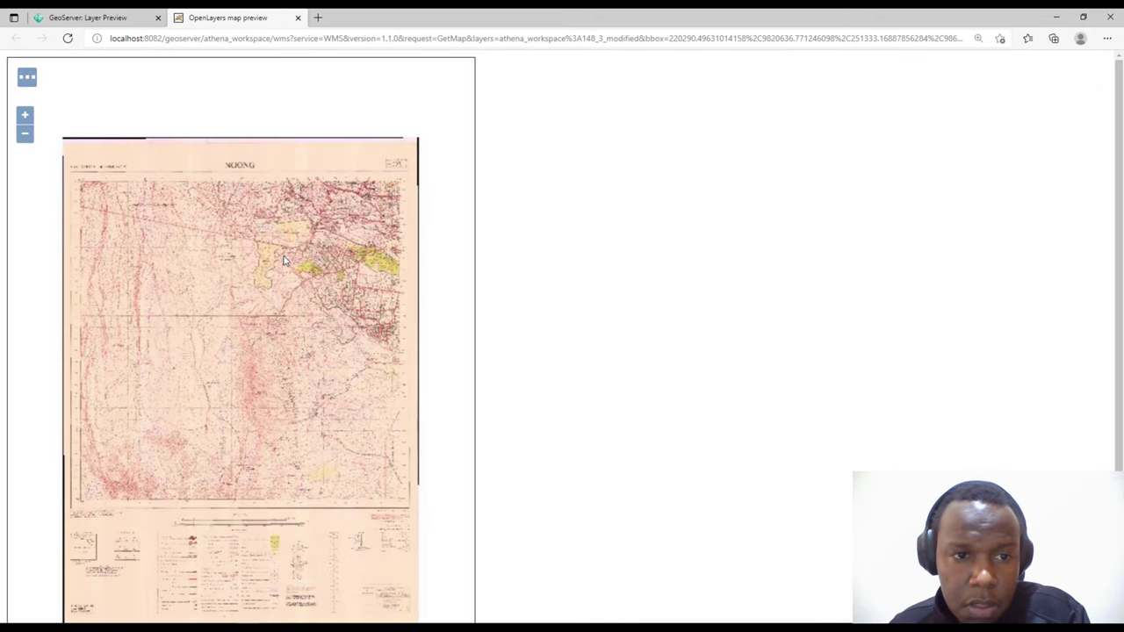
{"action": "left_click", "coordinate": [298, 18]}
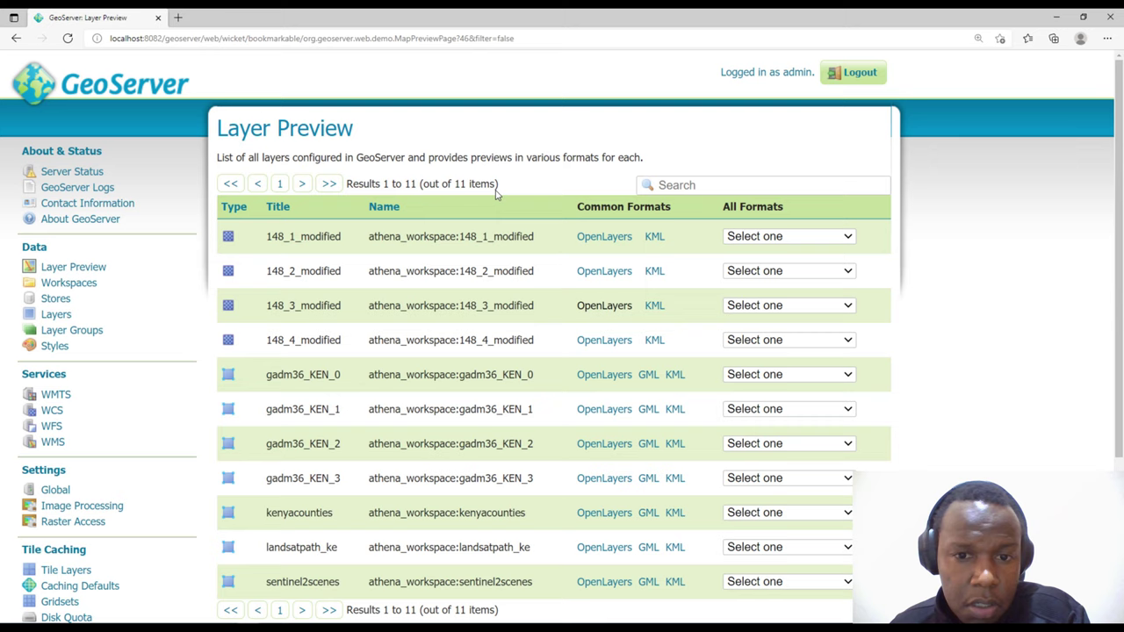
{"action": "left_click", "coordinate": [604, 271]}
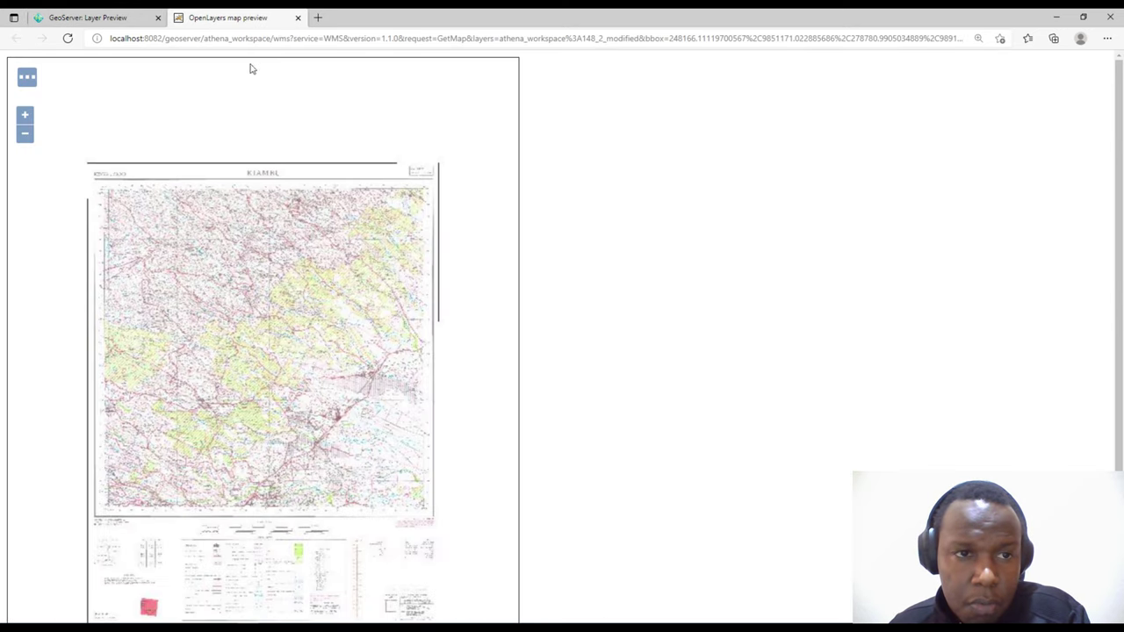
{"action": "left_click", "coordinate": [298, 18]}
{"action": "left_click", "coordinate": [602, 237]}
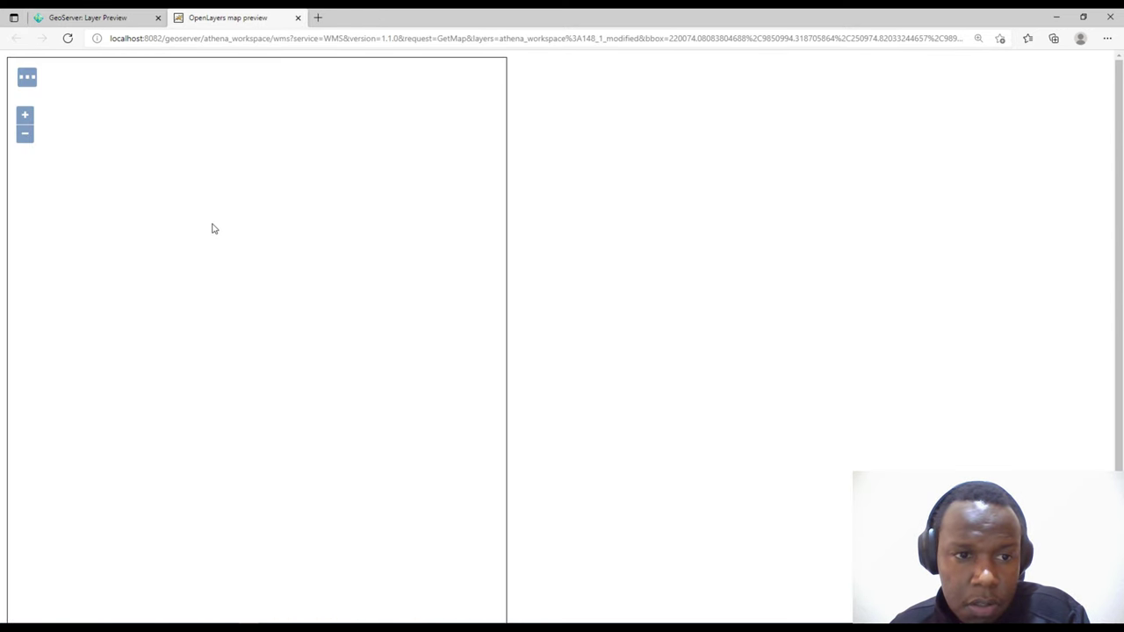
{"action": "left_click", "coordinate": [298, 18]}
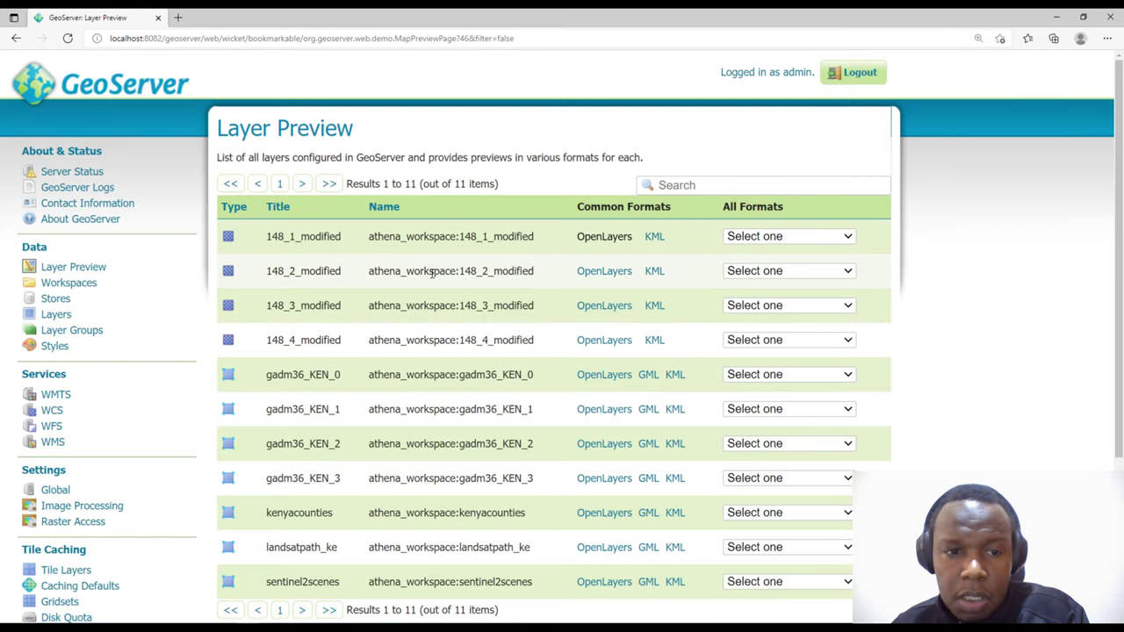
{"action": "left_click_drag", "start_coordinate": [262, 239], "coordinate": [365, 339]}
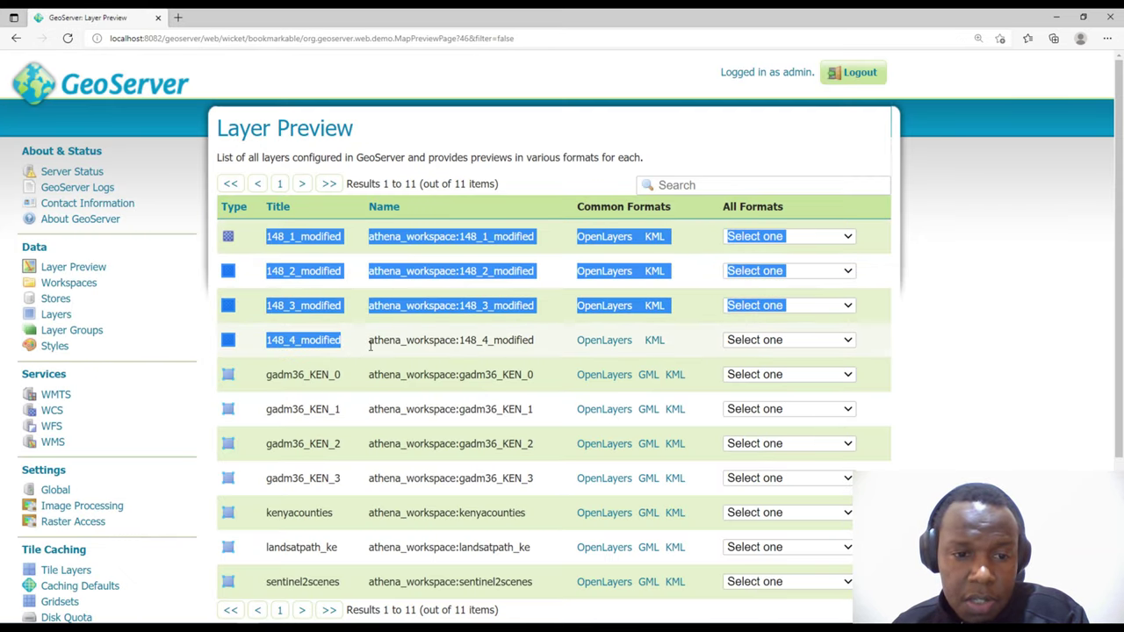
{"action": "left_click", "coordinate": [306, 285]}
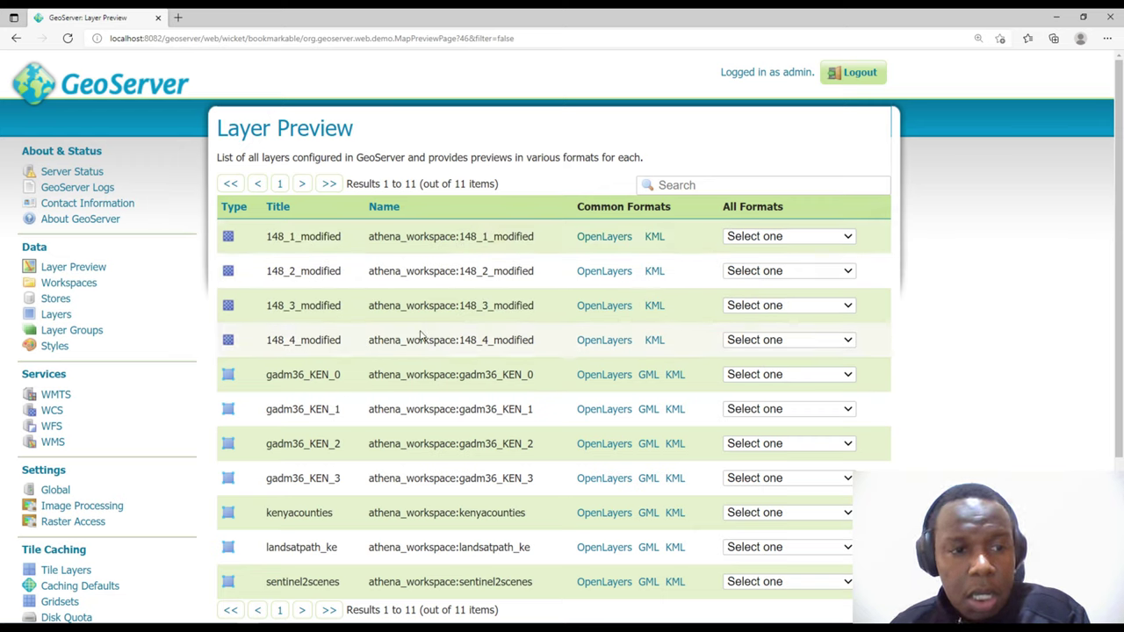
{"action": "key", "text": "Tab"}
{"action": "key", "text": "Tab"}
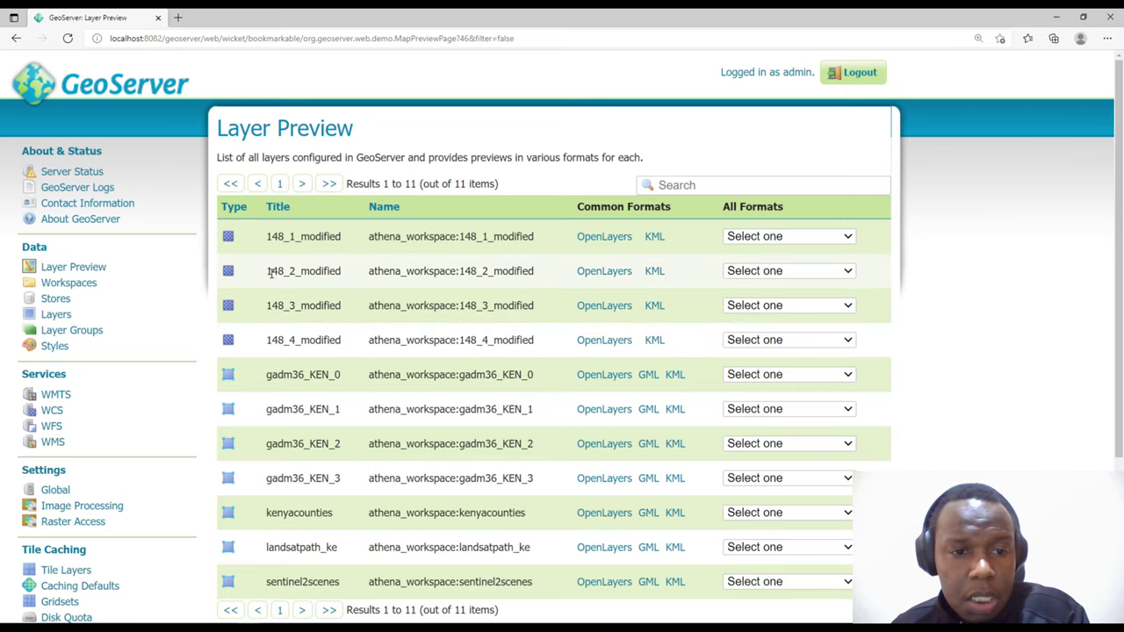
{"action": "double_click", "coordinate": [272, 237]}
{"action": "left_click", "coordinate": [340, 261]}
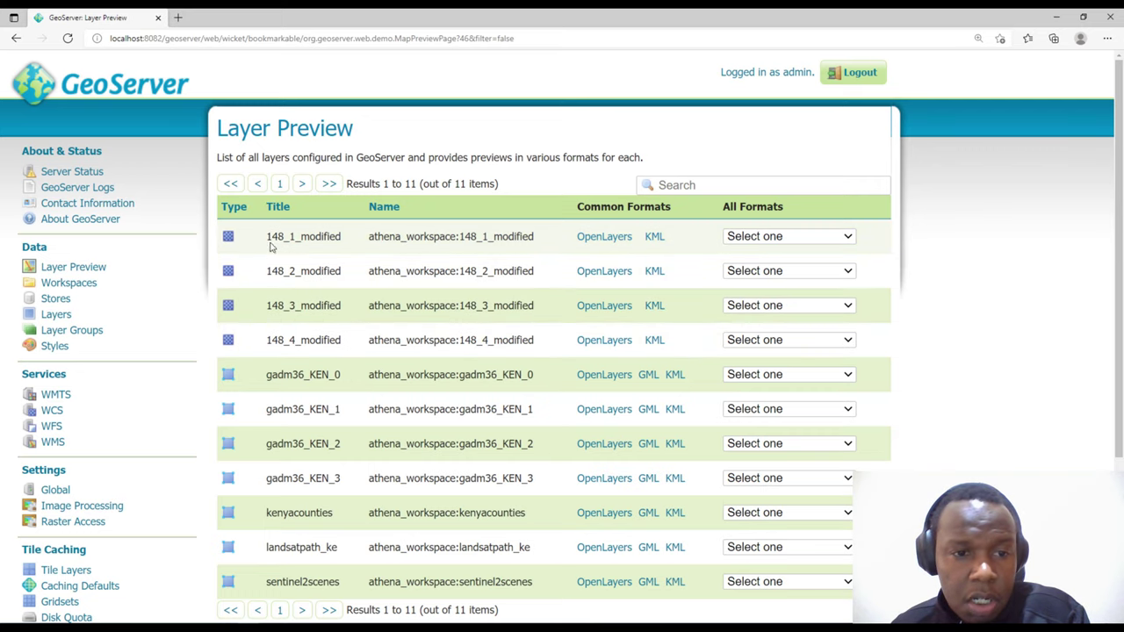
{"action": "left_click_drag", "start_coordinate": [268, 236], "coordinate": [344, 242]}
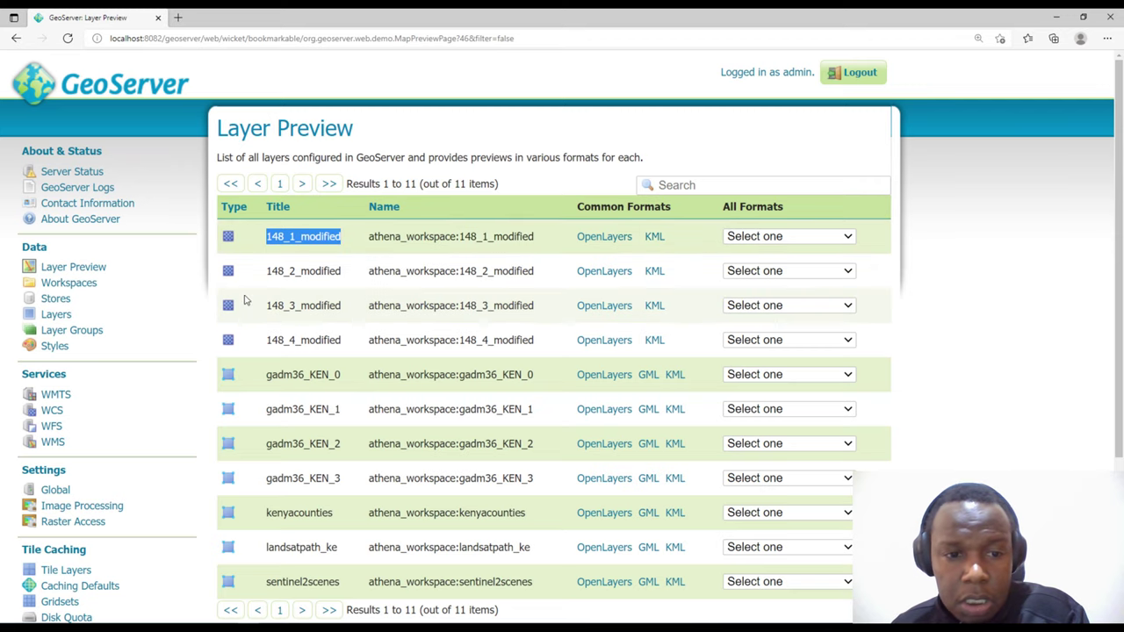
{"action": "left_click", "coordinate": [303, 244]}
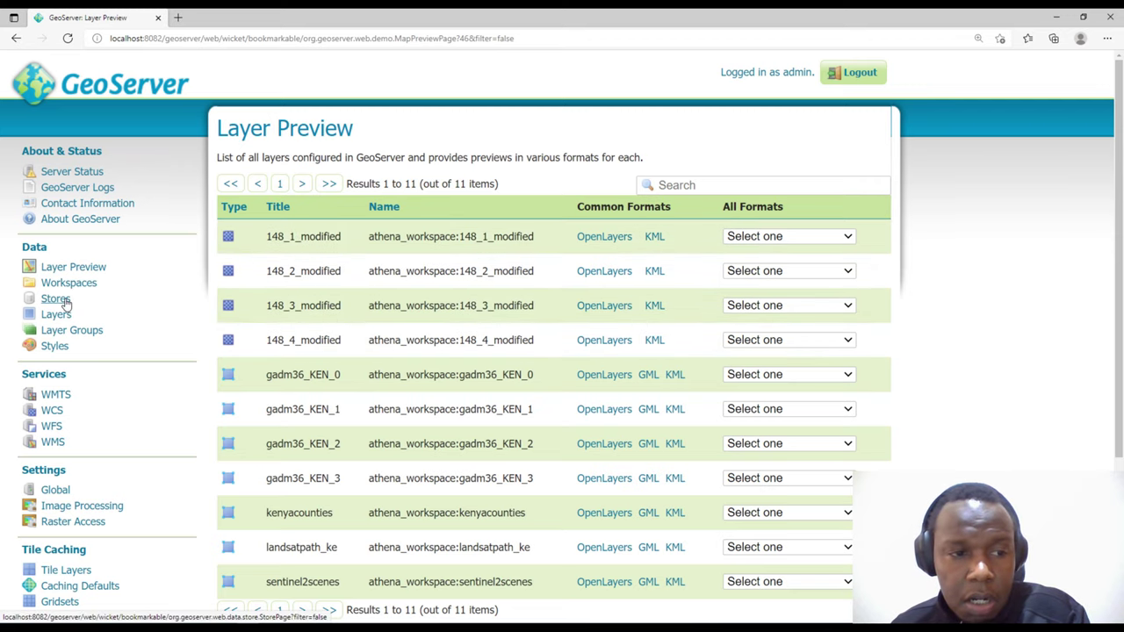
Browse the Stores, Workspaces and new-store data source pages, ending on Stores with 148_1–148_4 and athenaSL
{"action": "left_click", "coordinate": [65, 300]}
{"action": "left_click", "coordinate": [60, 284]}
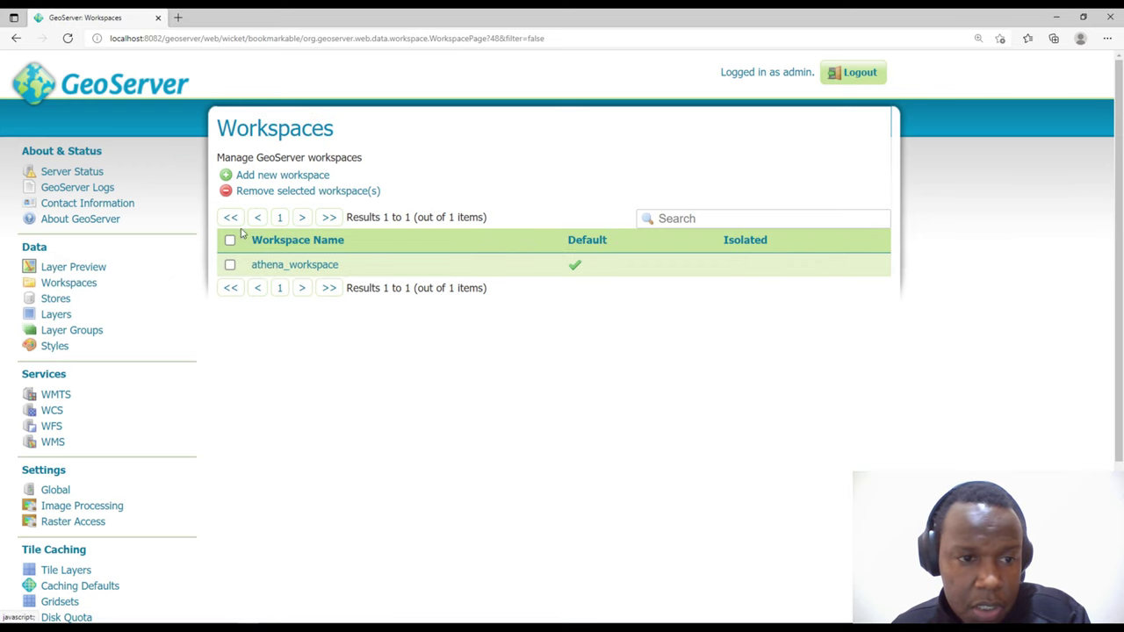
{"action": "left_click", "coordinate": [49, 297]}
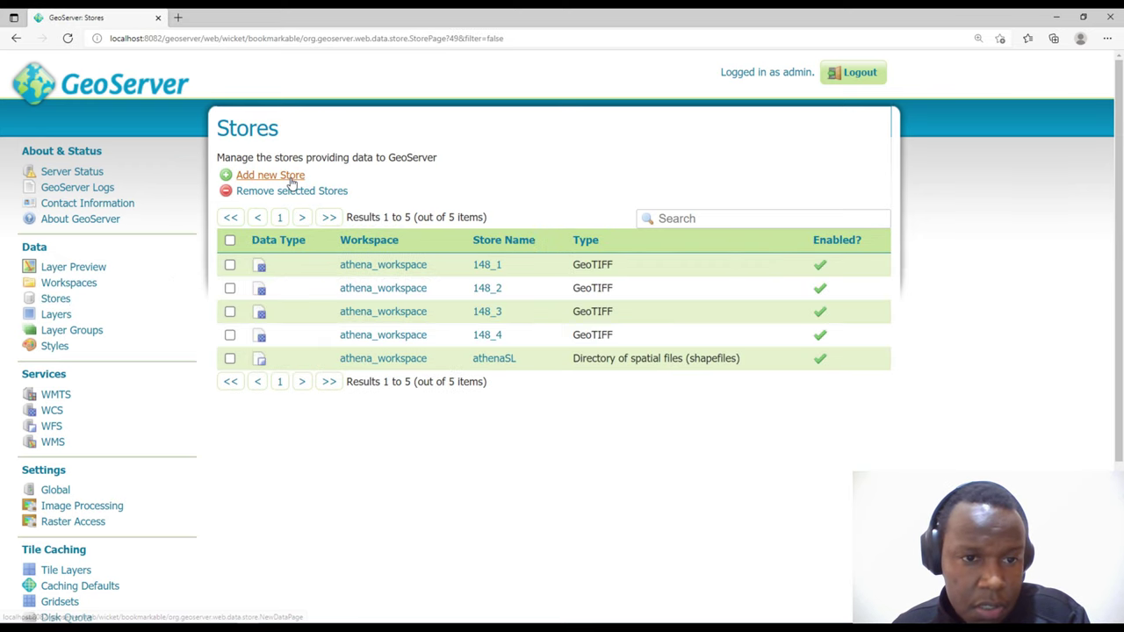
{"action": "left_click", "coordinate": [259, 174]}
{"action": "scroll", "coordinate": [268, 416], "scroll_direction": "down", "scroll_amount": 1}
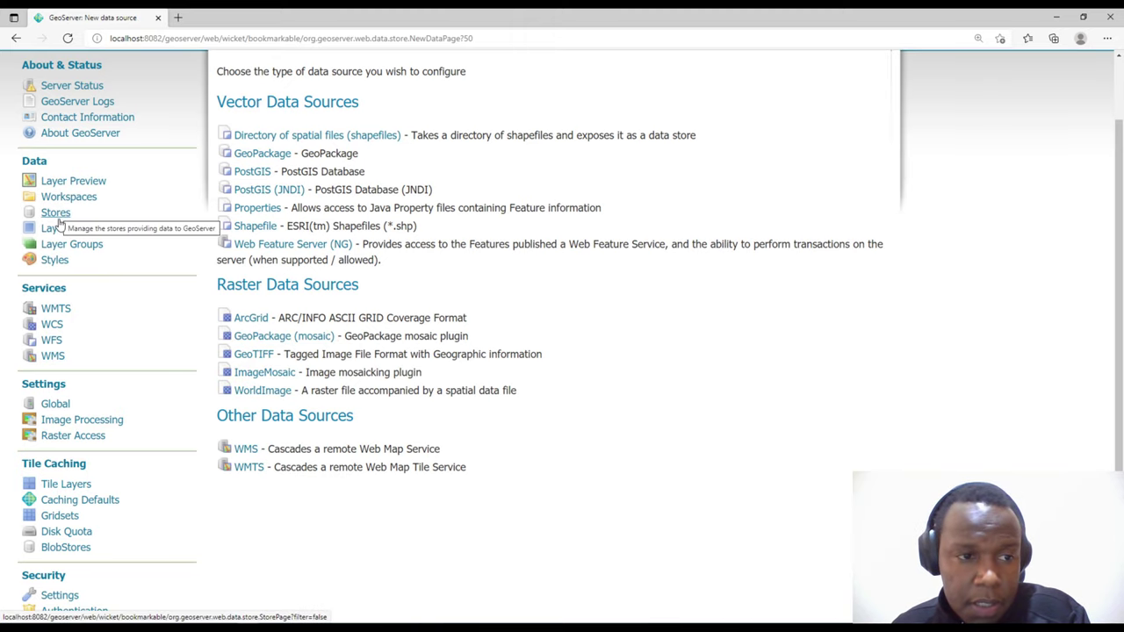
{"action": "left_click", "coordinate": [55, 215]}
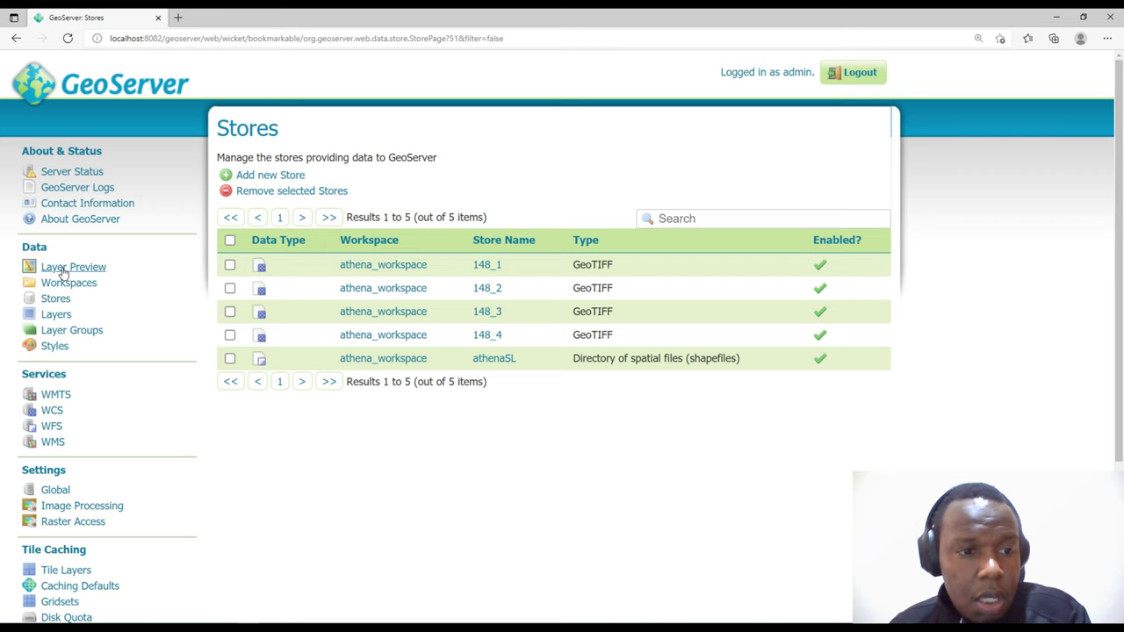
Preview 148_3_modified in OpenLayers, zooming in and out, then close the map tab
{"action": "left_click", "coordinate": [62, 269]}
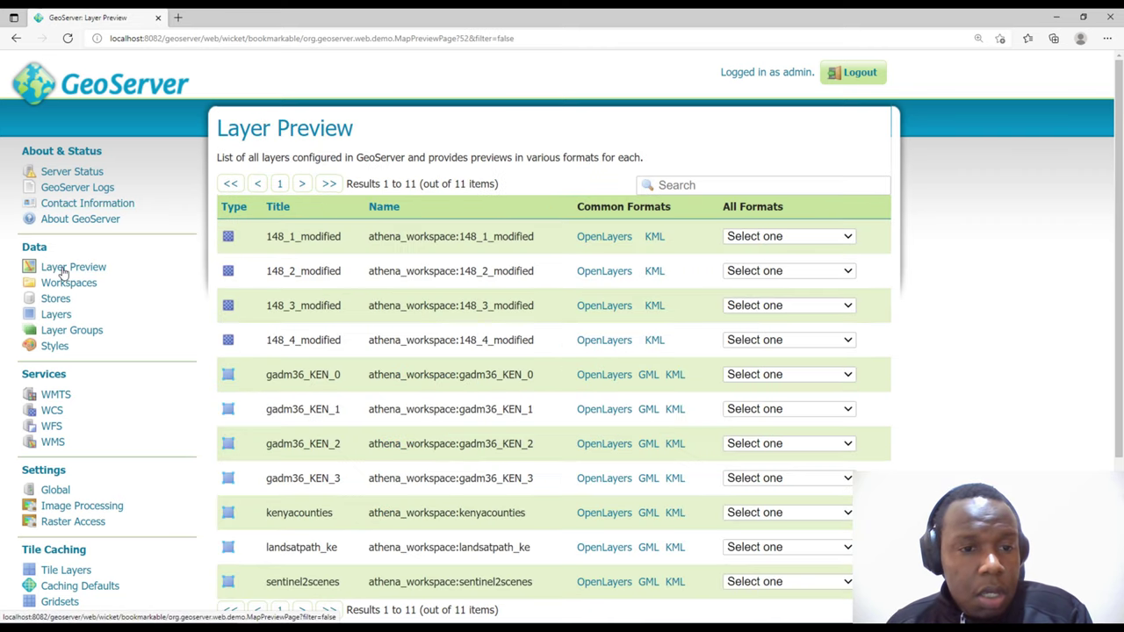
{"action": "left_click", "coordinate": [605, 307]}
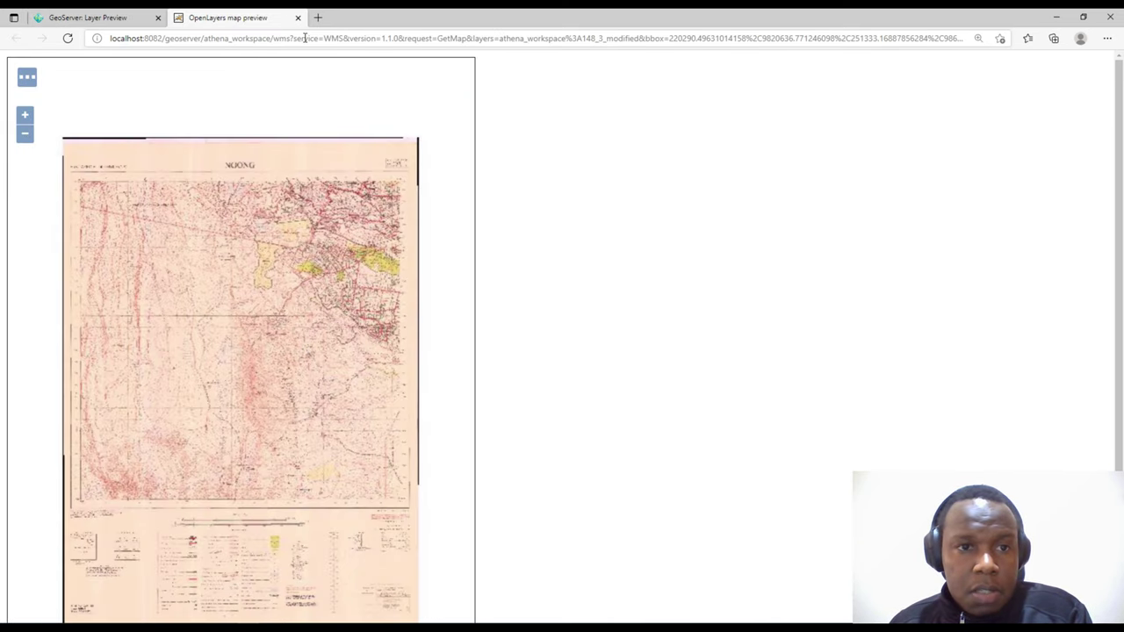
{"action": "scroll", "coordinate": [284, 260], "scroll_direction": "up", "scroll_amount": 1}
{"action": "scroll", "coordinate": [283, 259], "scroll_direction": "down", "scroll_amount": 1}
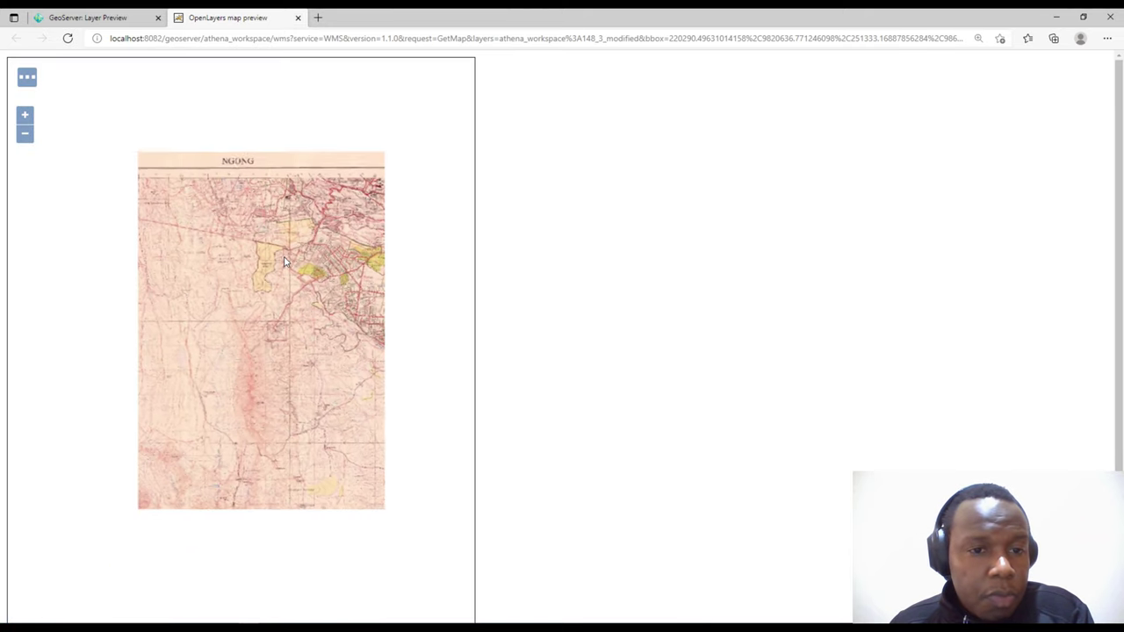
{"action": "left_click", "coordinate": [297, 19]}
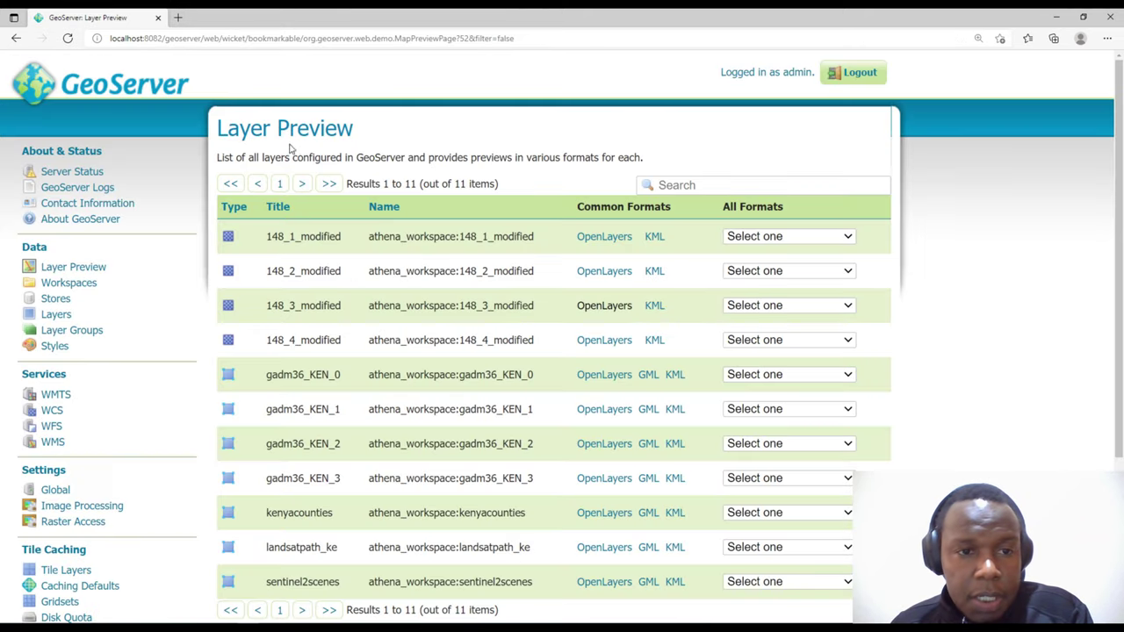
Highlight the Layer Preview heading and the 148_1_modified title, then clear the highlights
{"action": "left_click_drag", "start_coordinate": [228, 129], "coordinate": [353, 129]}
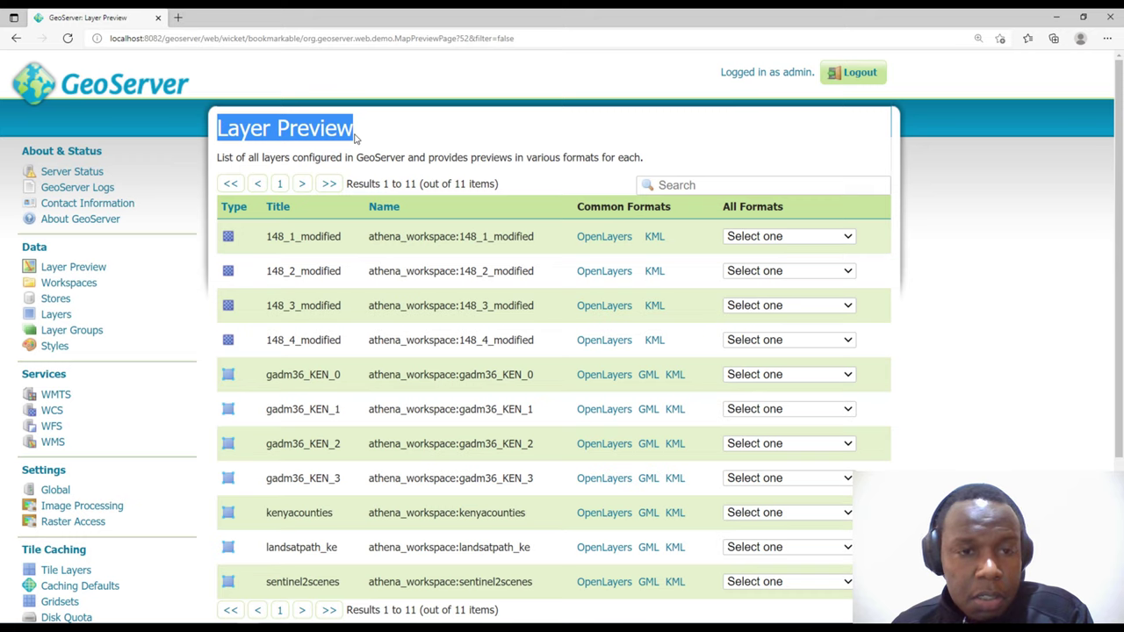
{"action": "left_click", "coordinate": [351, 137]}
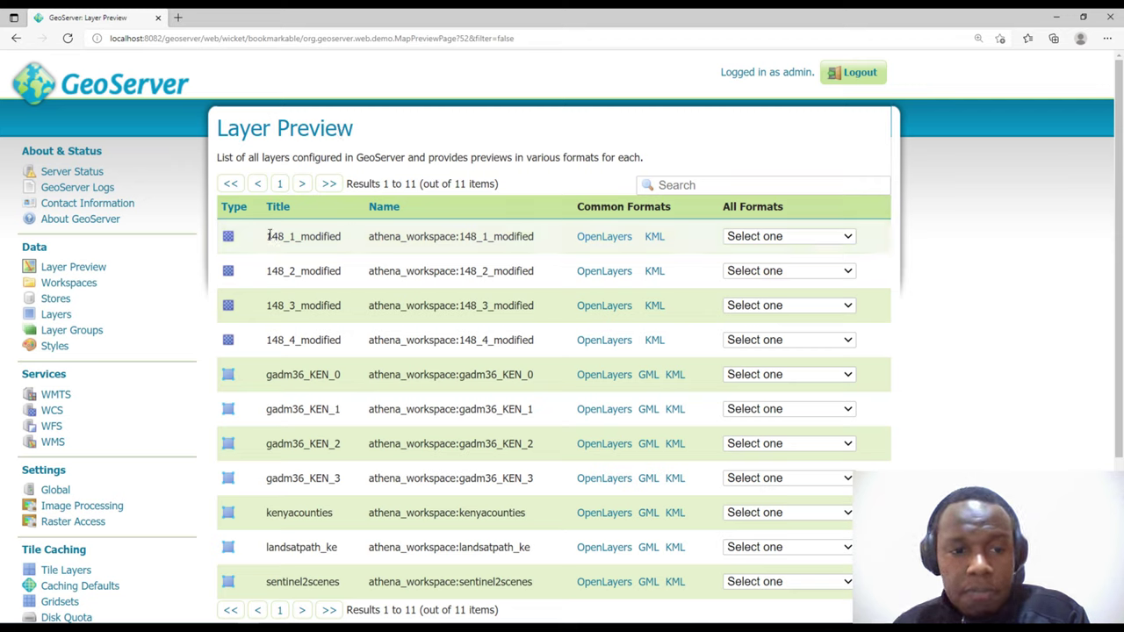
{"action": "left_click_drag", "start_coordinate": [268, 236], "coordinate": [338, 236]}
{"action": "left_click", "coordinate": [336, 236]}
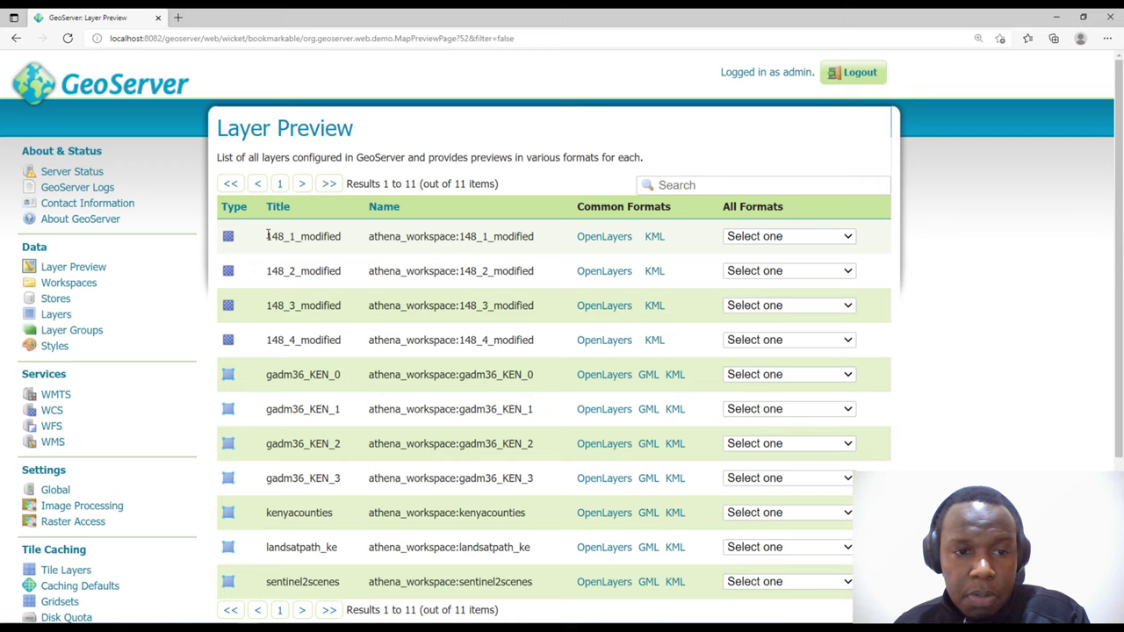
{"action": "left_click_drag", "start_coordinate": [268, 236], "coordinate": [340, 236]}
{"action": "left_click", "coordinate": [342, 237]}
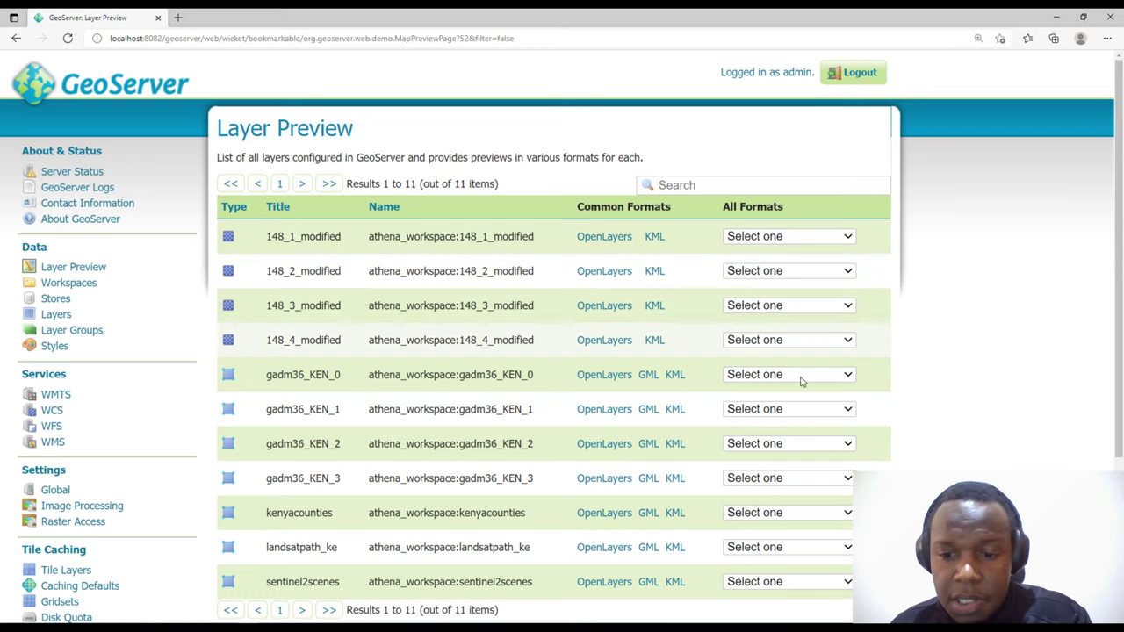